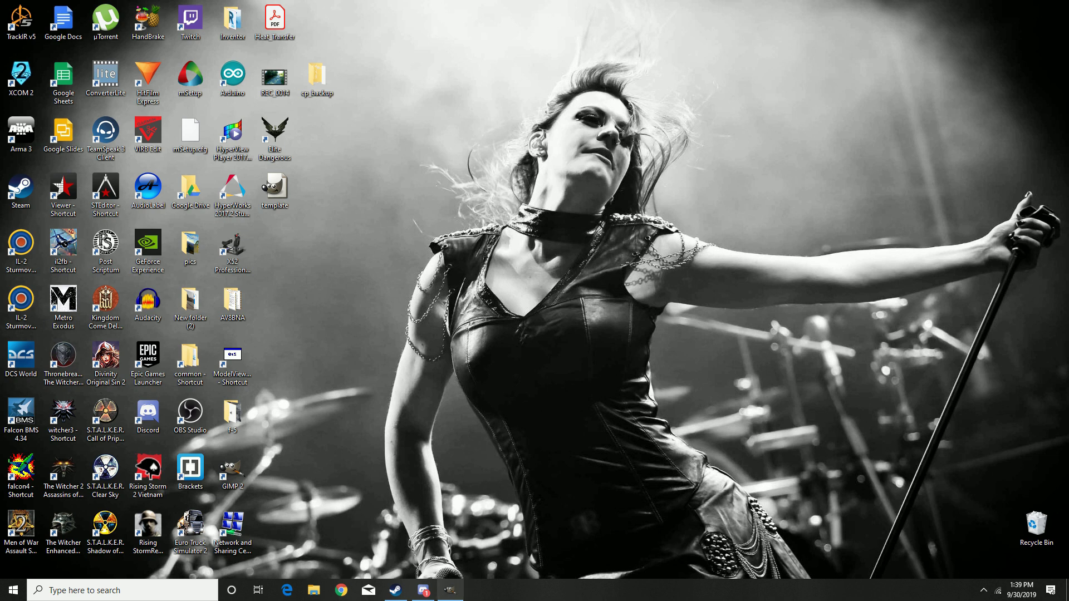
# - Create a new blank 1024 × 1024 px image
pyautogui.moveTo(450, 590)
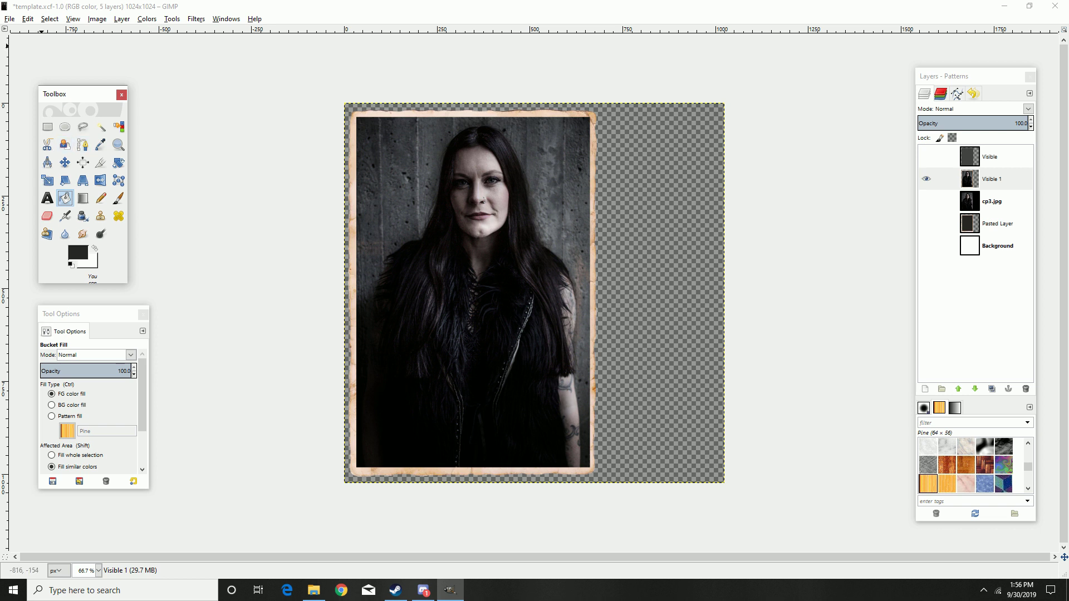
pyautogui.click(41, 46)
pyautogui.click(9, 18)
pyautogui.click(22, 31)
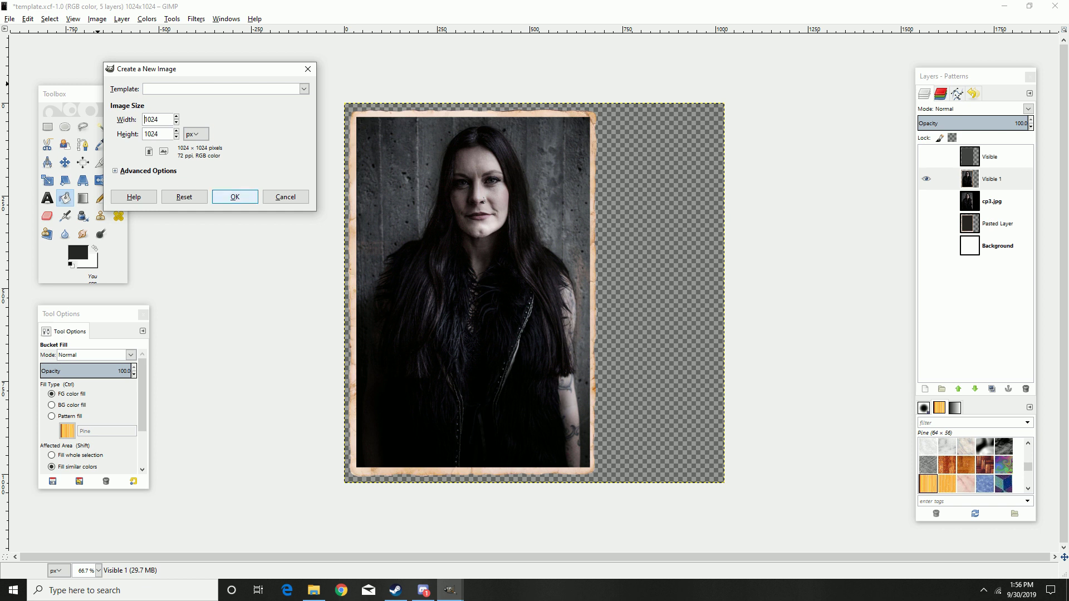
pyautogui.press('Return')
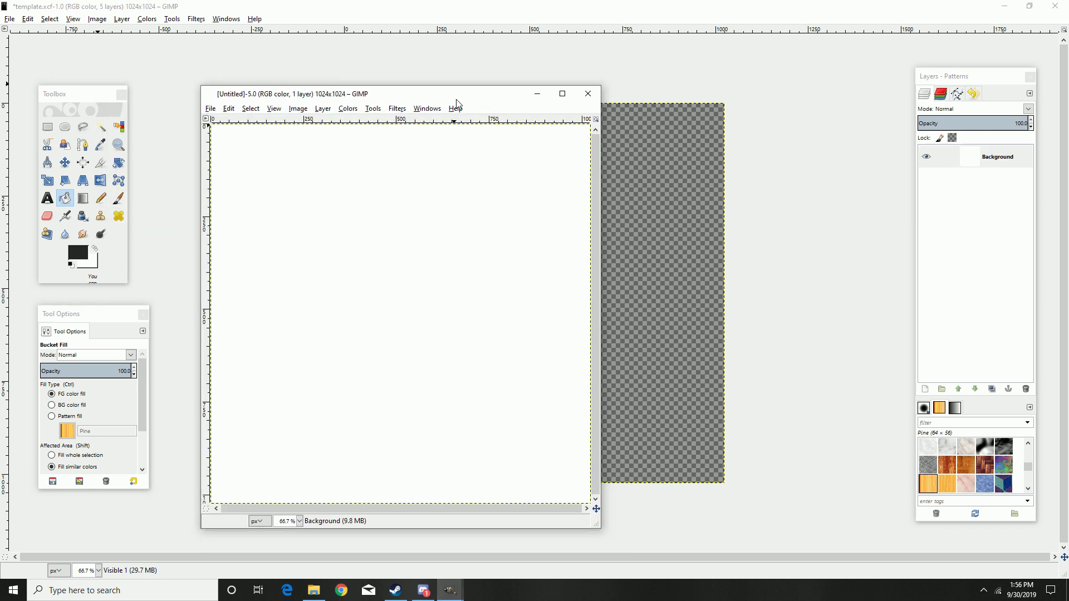
# - Arrange the template and new image windows side by side and hide the new image's Background layer
pyautogui.click(759, 40)
pyautogui.moveTo(640, 6); pyautogui.dragTo(769, 89)
pyautogui.moveTo(439, 89); pyautogui.dragTo(321, 89)
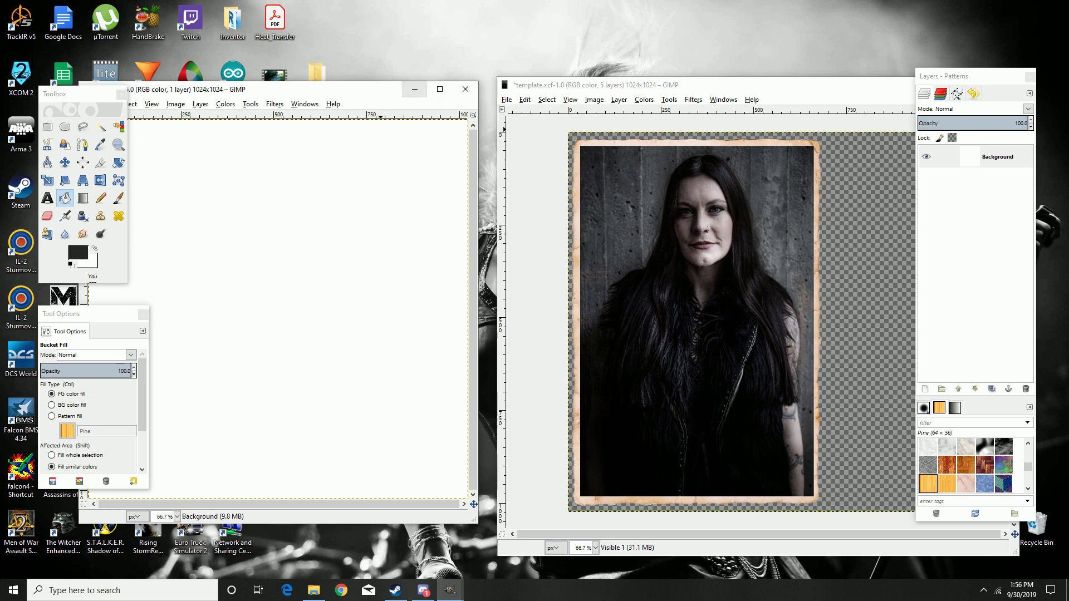
pyautogui.click(440, 89)
pyautogui.click(926, 157)
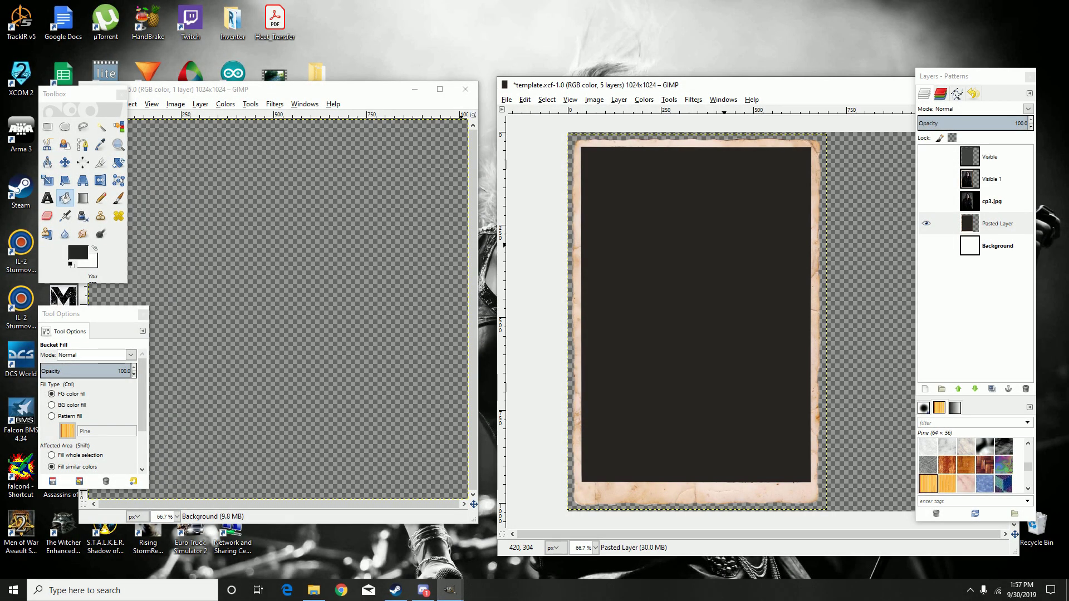
pyautogui.moveTo(356, 91); pyautogui.dragTo(361, 94)
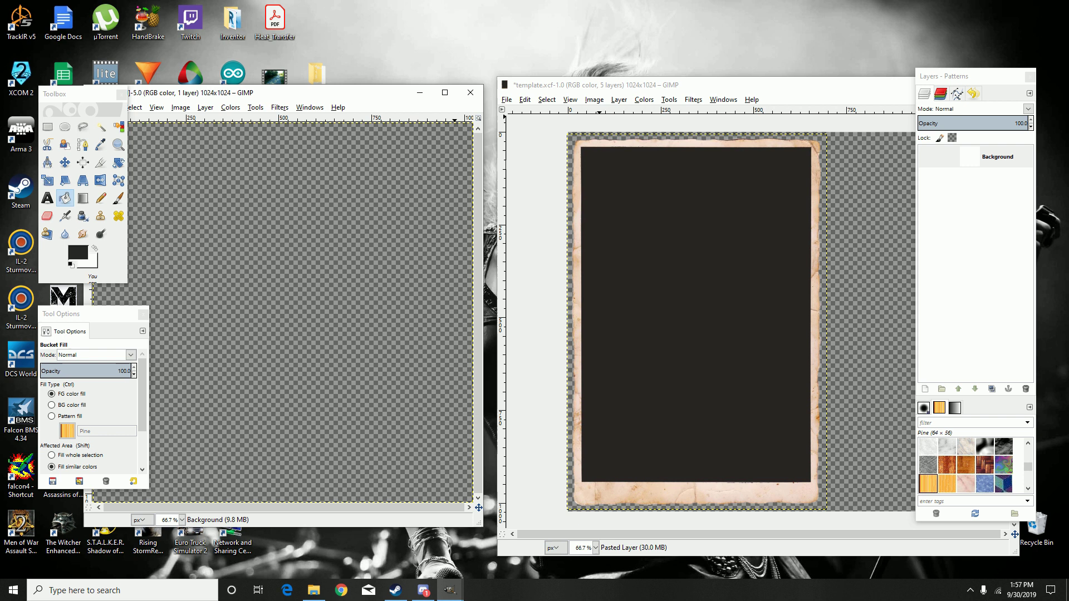
# - Toggle the visibility of Pasted Layer and cp3.jpg in template.xcf to examine the frame and the photo separately
pyautogui.click(599, 84)
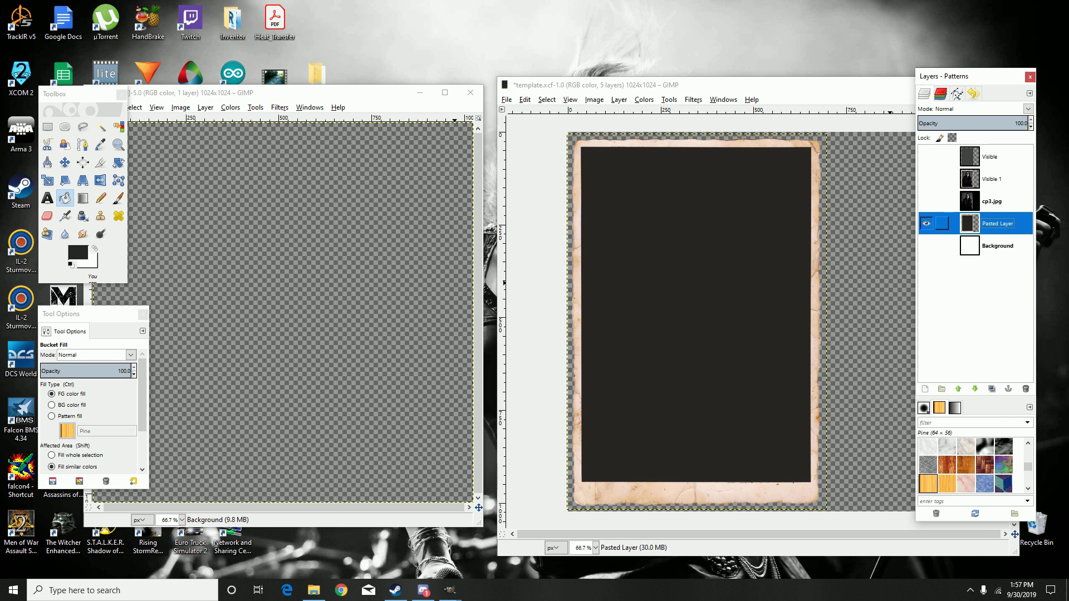
pyautogui.click(926, 223)
pyautogui.click(927, 201)
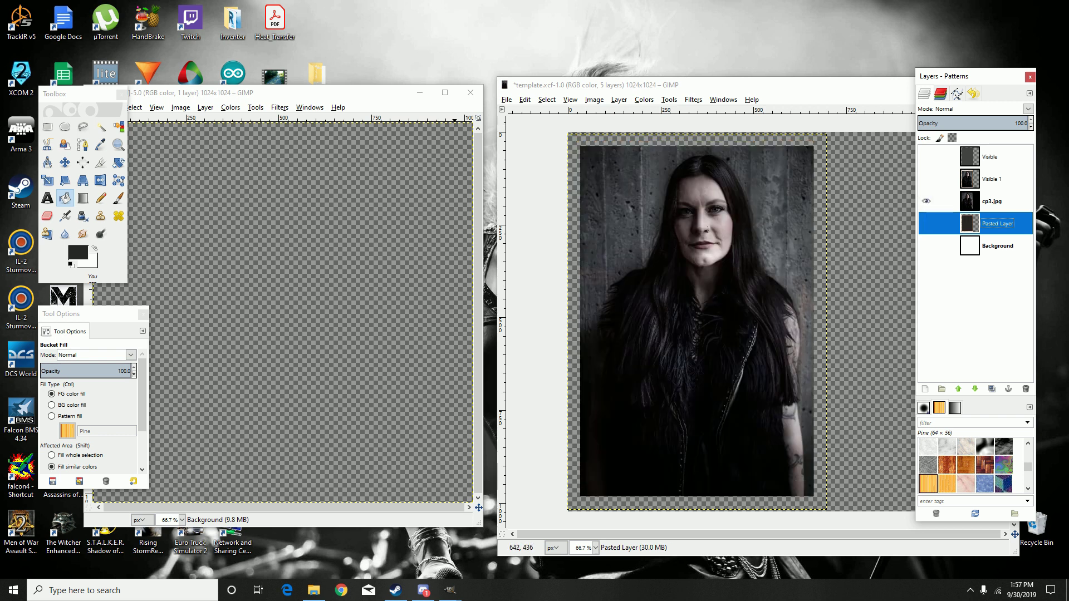
pyautogui.click(926, 201)
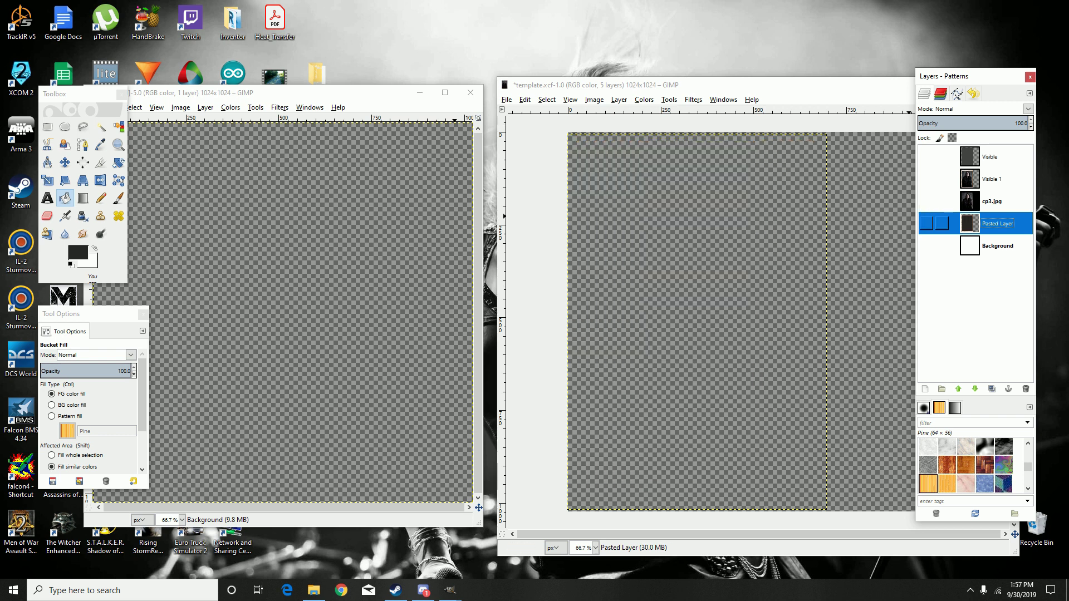
pyautogui.click(926, 224)
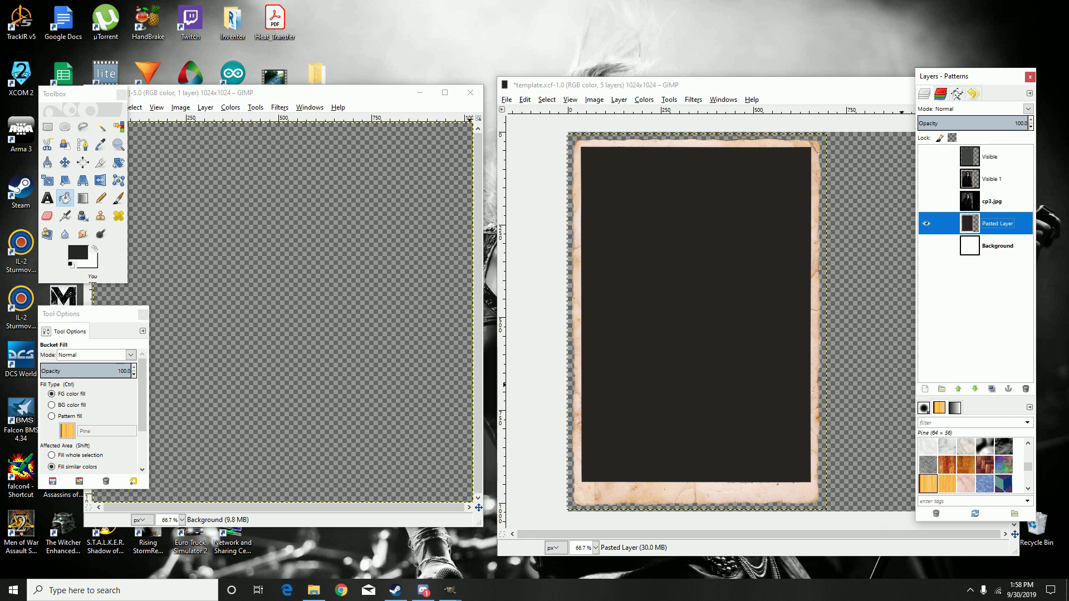
# - Copy the Pasted Layer frame from template.xcf into the new image and move it to the canvas's left edge
pyautogui.moveTo(969, 224); pyautogui.dragTo(292, 291)
pyautogui.click(445, 92)
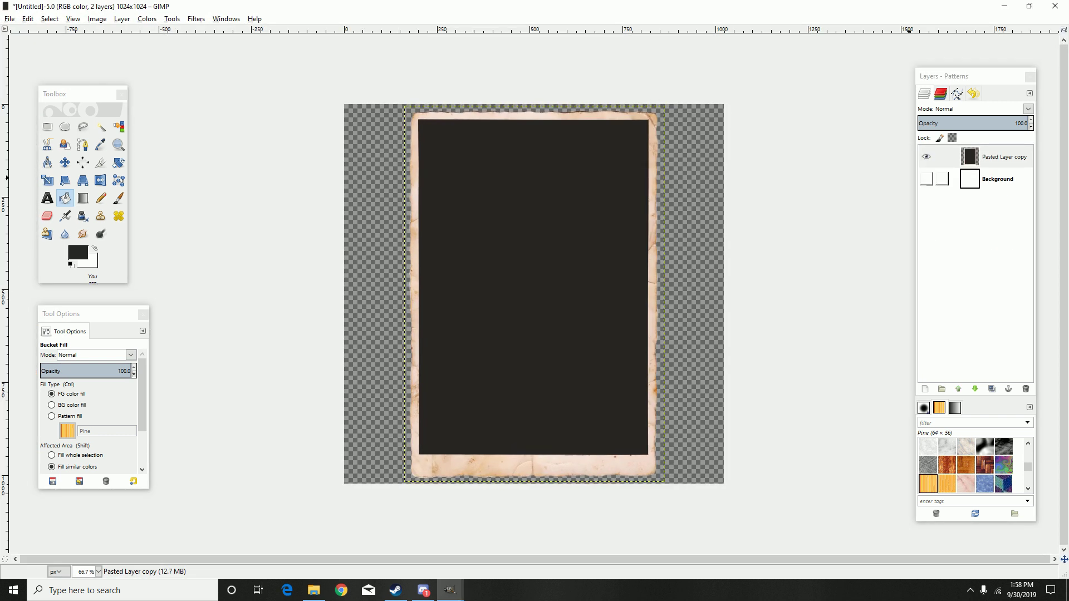
pyautogui.click(65, 162)
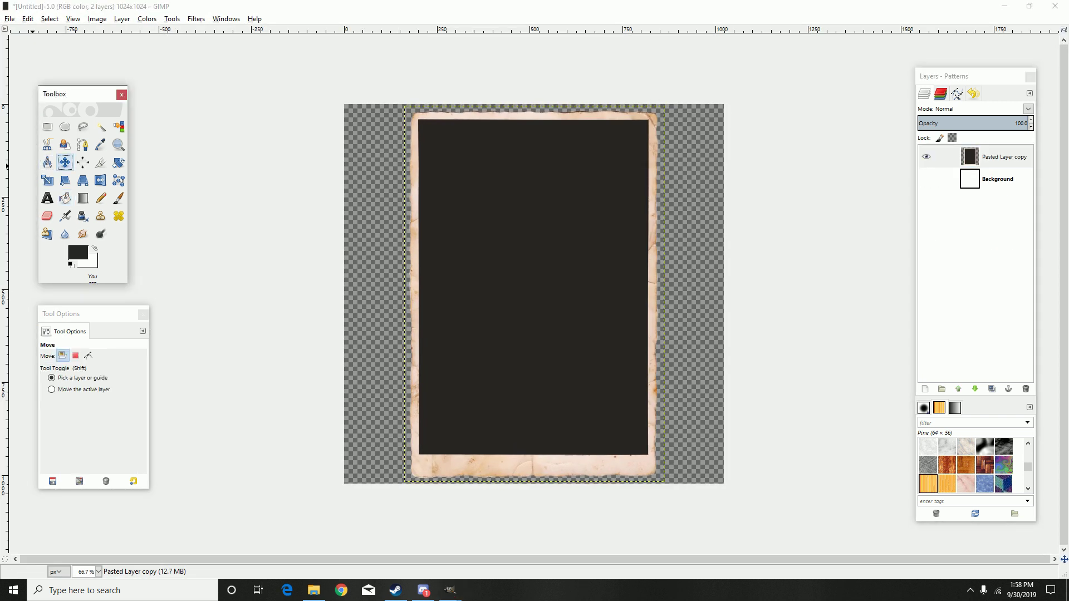
pyautogui.moveTo(534, 294); pyautogui.dragTo(472, 292)
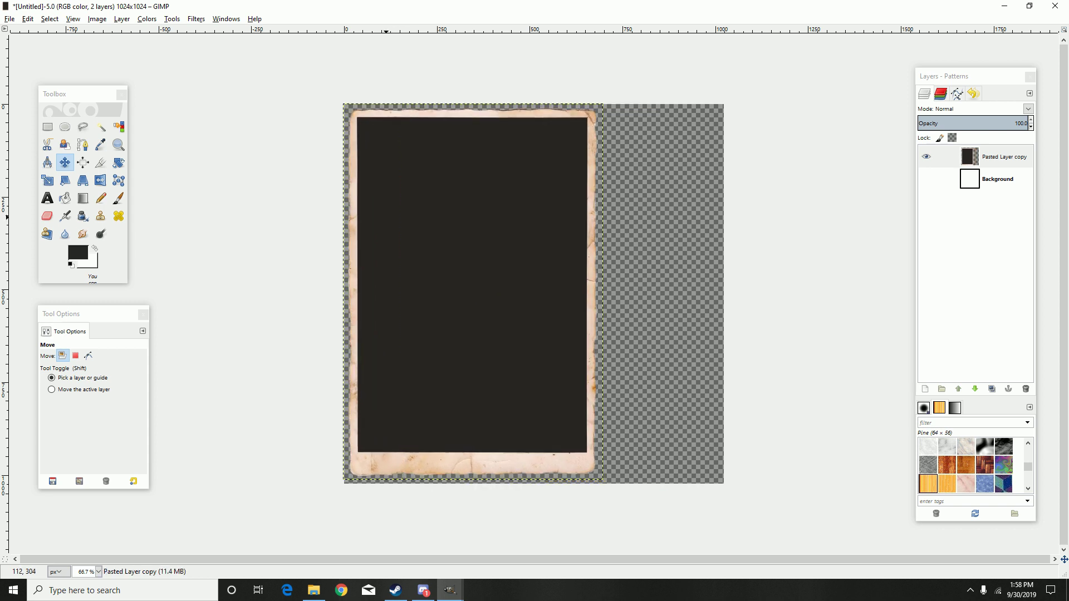
# - In template.xcf, select the cp3.jpg layer and show it in place of Pasted Layer
pyautogui.press('super+Down')
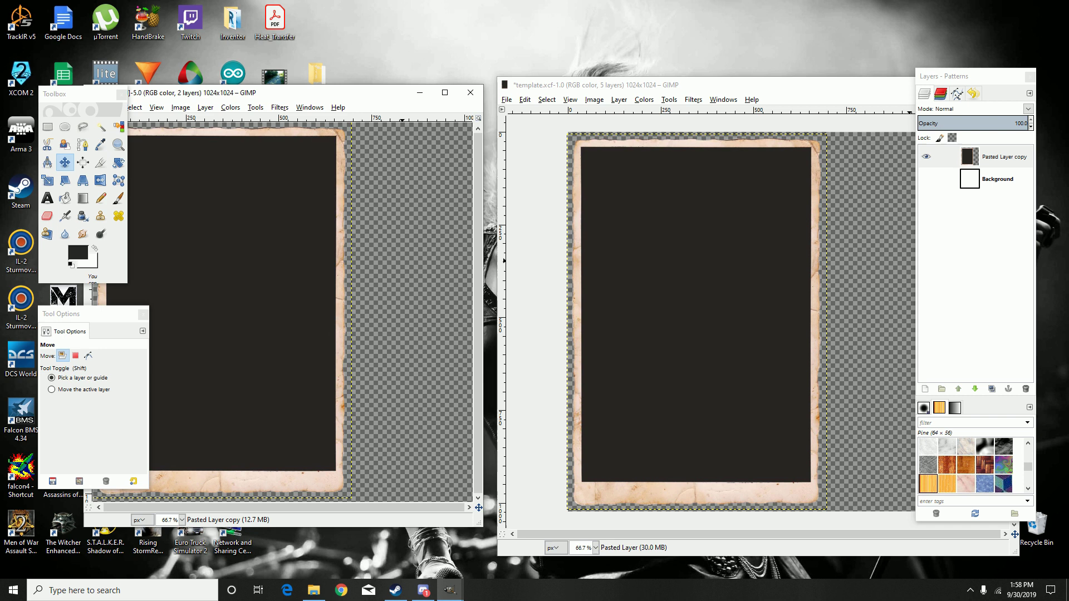
pyautogui.click(887, 92)
pyautogui.moveTo(887, 91); pyautogui.dragTo(734, 93)
pyautogui.click(997, 201)
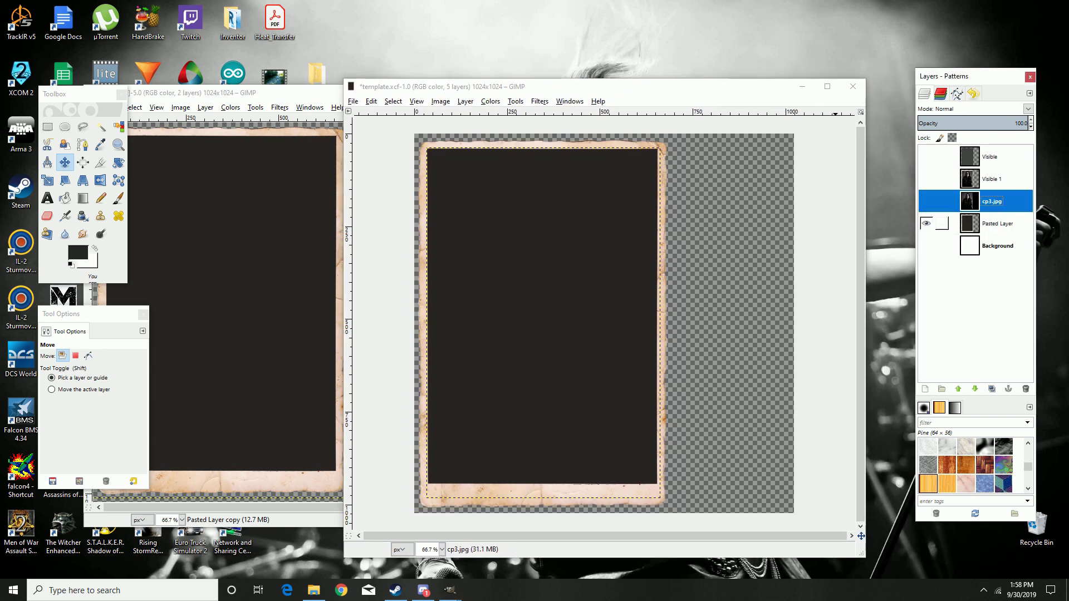
pyautogui.click(926, 223)
pyautogui.click(926, 201)
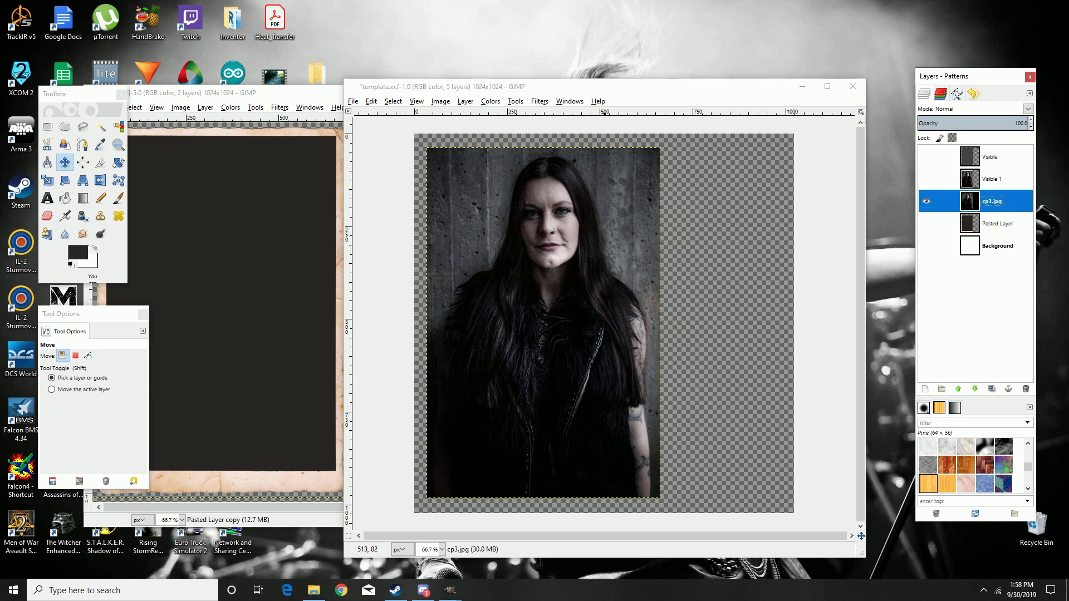
# - Copy the cp3.jpg layer into the new image and align the photo over the dark area inside the frame
pyautogui.moveTo(689, 88); pyautogui.dragTo(904, 78)
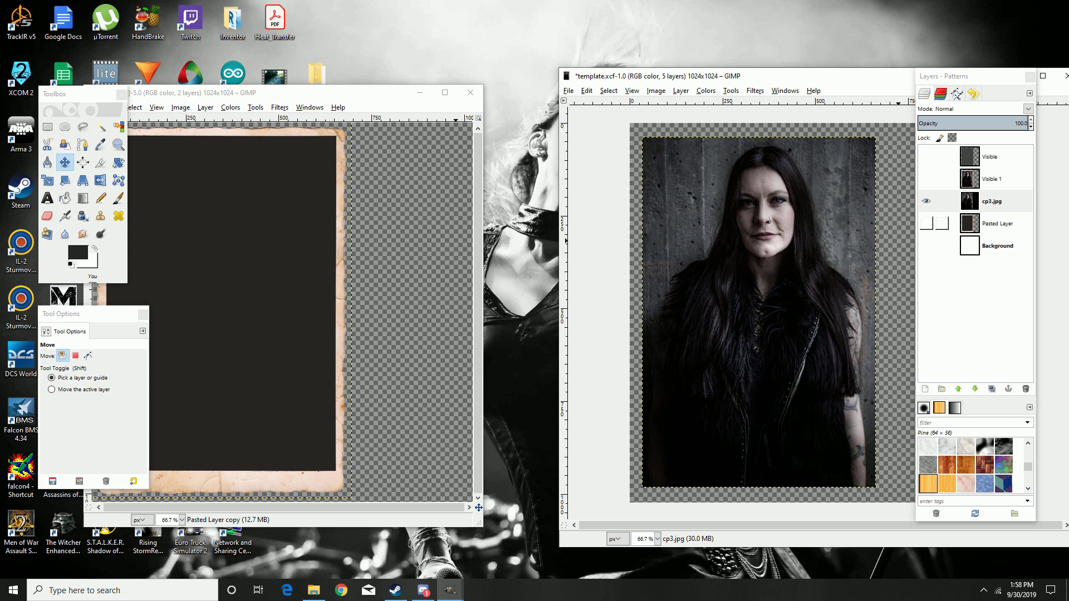
pyautogui.moveTo(969, 201); pyautogui.dragTo(351, 278)
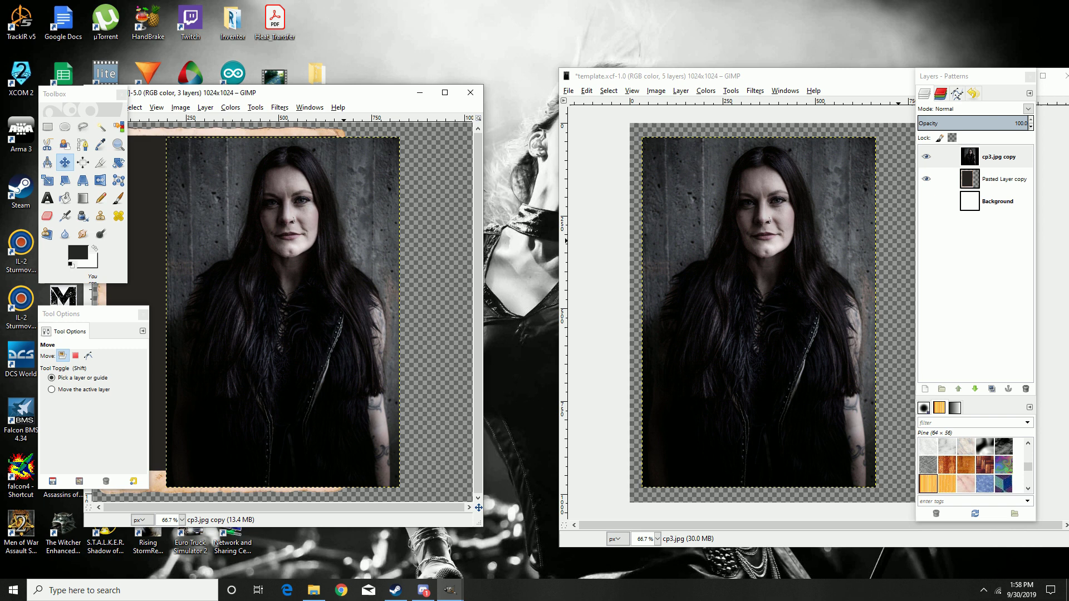
pyautogui.click(444, 92)
pyautogui.click(65, 162)
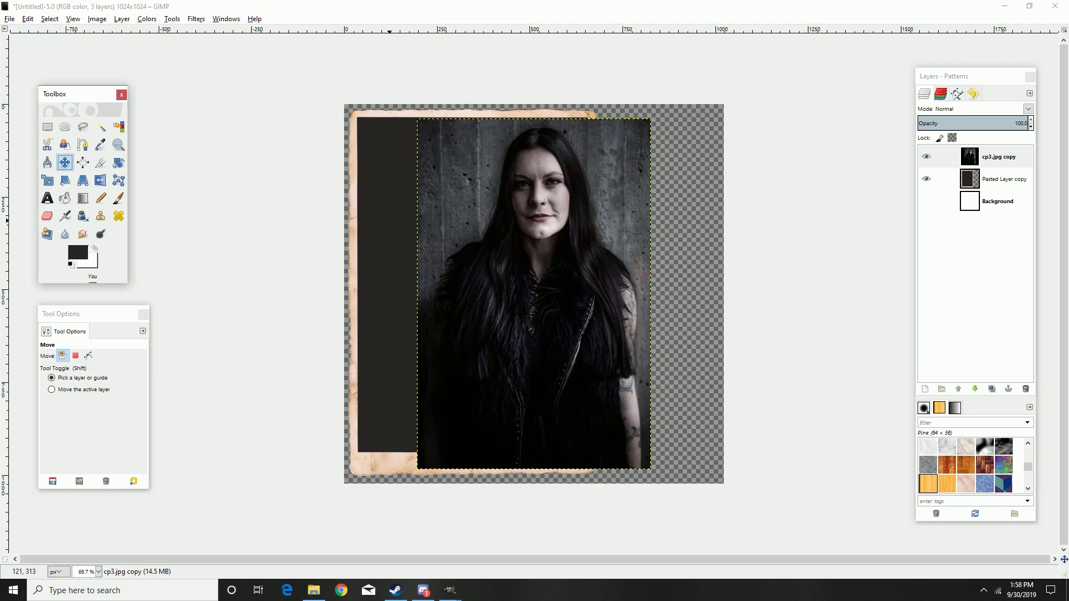
pyautogui.moveTo(485, 209); pyautogui.dragTo(461, 211)
pyautogui.moveTo(509, 296); pyautogui.dragTo(471, 291)
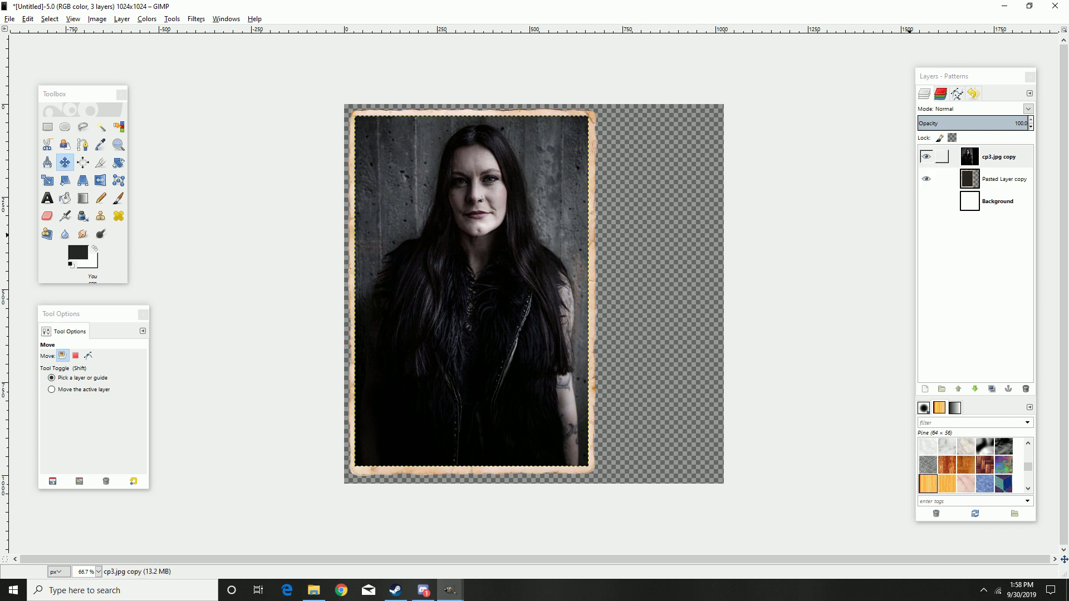
# - Create a new layer from visible above the cp3.jpg copy layer
pyautogui.click(1003, 179)
pyautogui.click(998, 156)
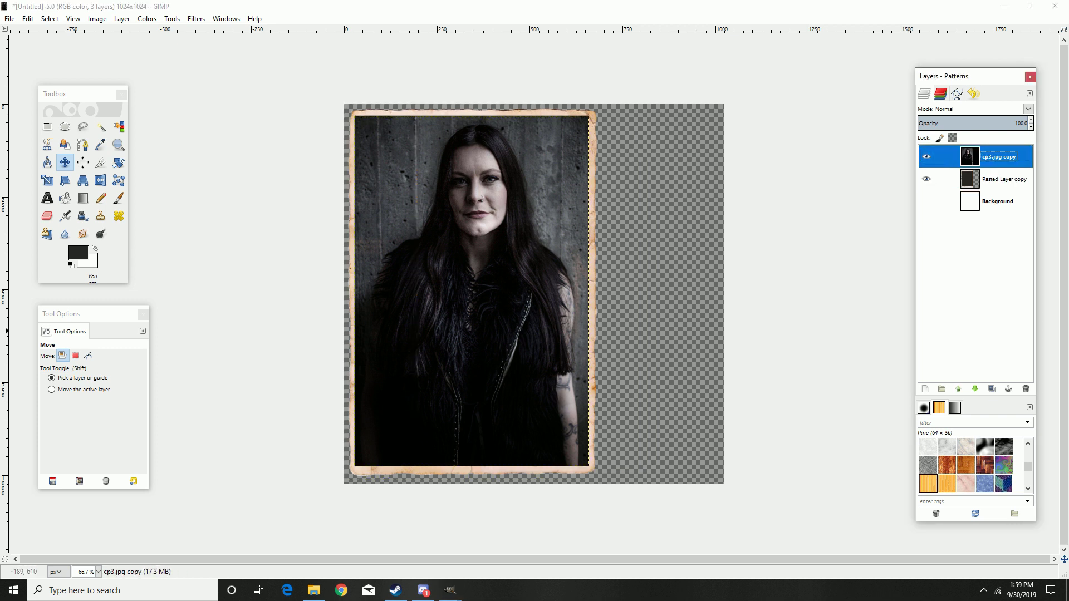
pyautogui.rightClick(947, 157)
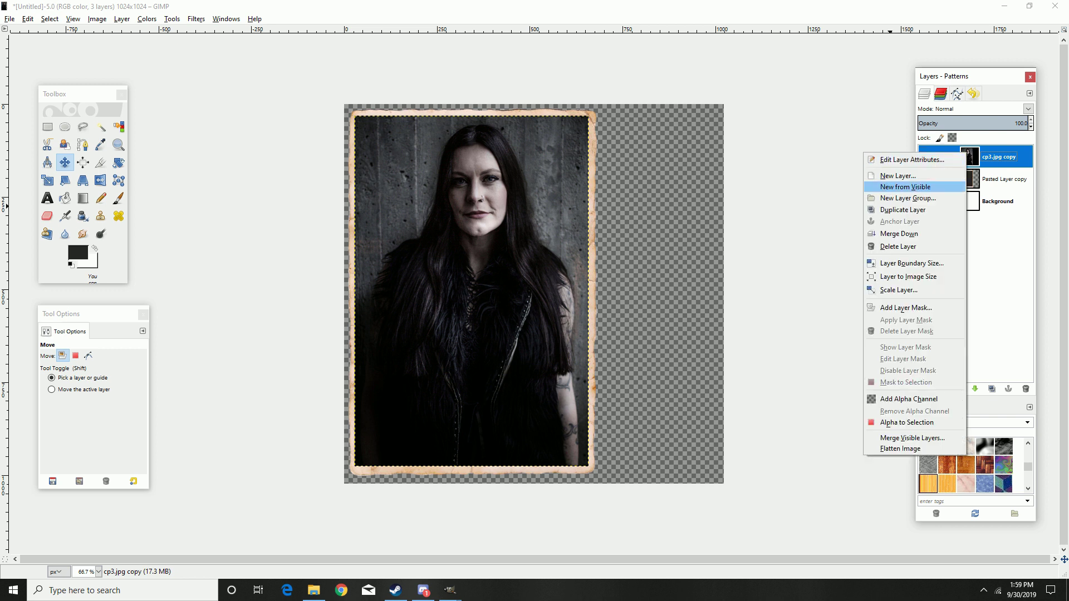
pyautogui.click(905, 187)
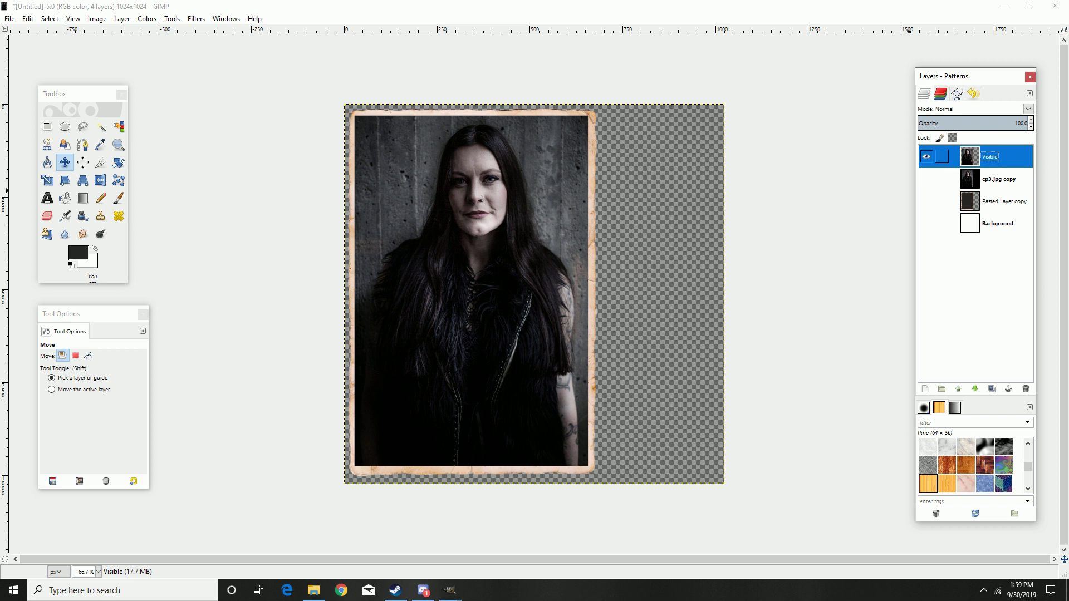
# - Duplicate the Visible layer and rename the duplicate "mask layer"
pyautogui.rightClick(974, 158)
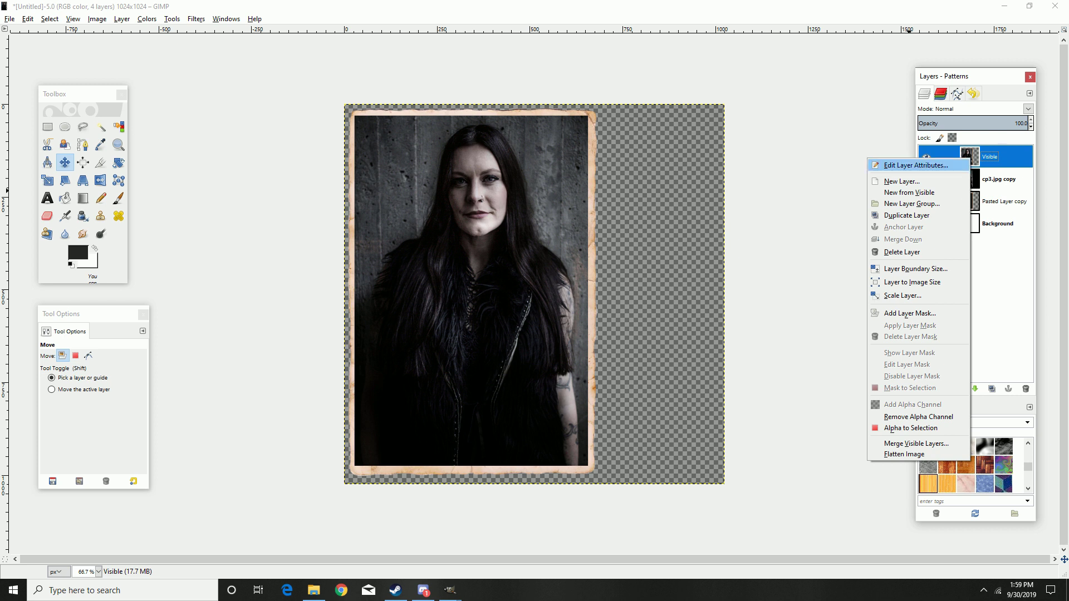
pyautogui.click(906, 215)
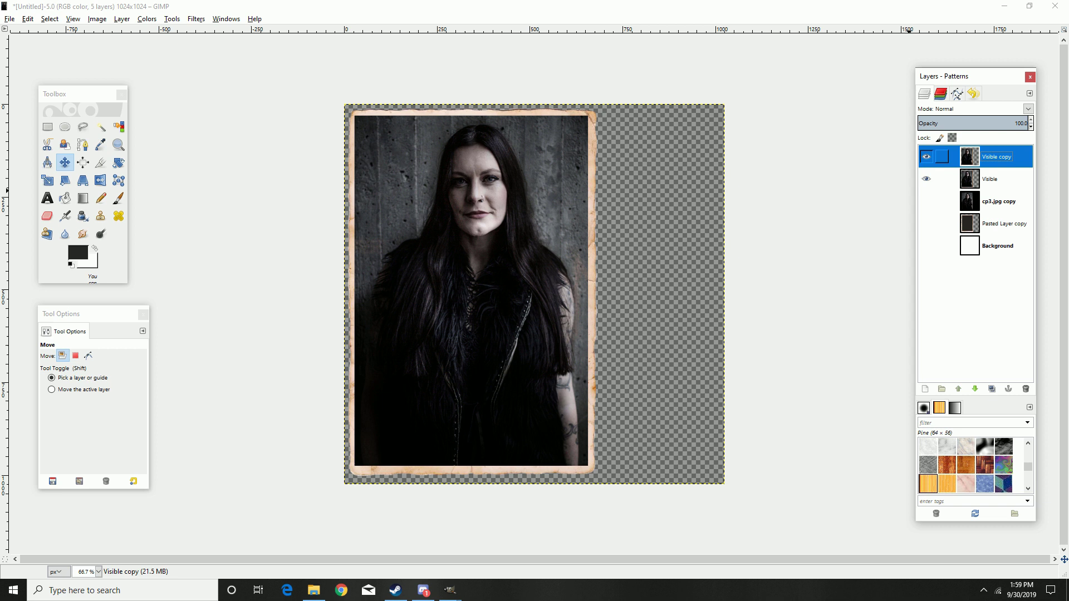
pyautogui.doubleClick(996, 156)
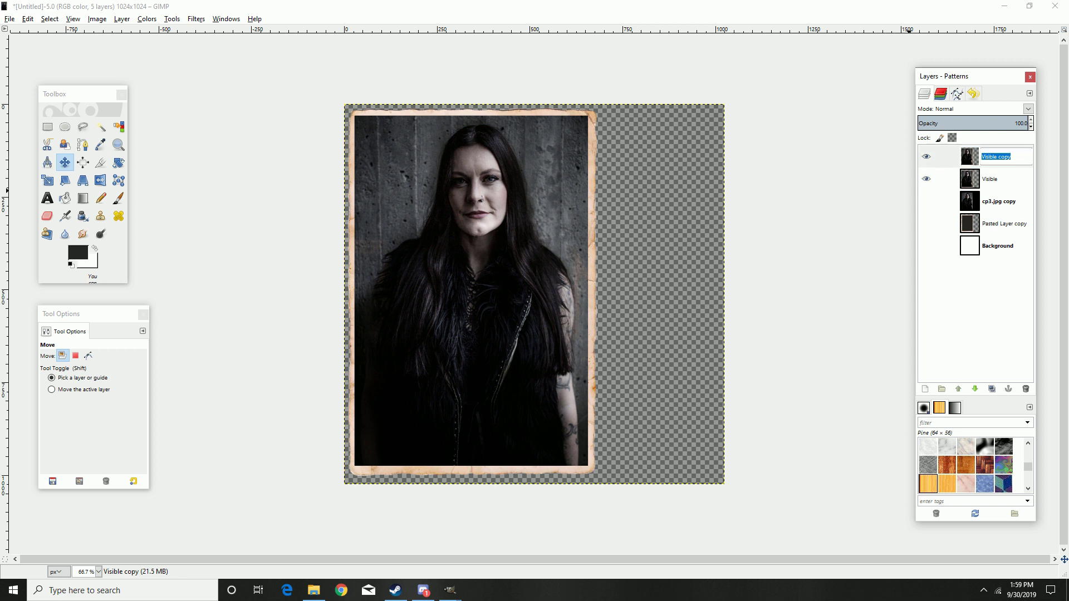
pyautogui.write('mask layer')
pyautogui.press('Return')
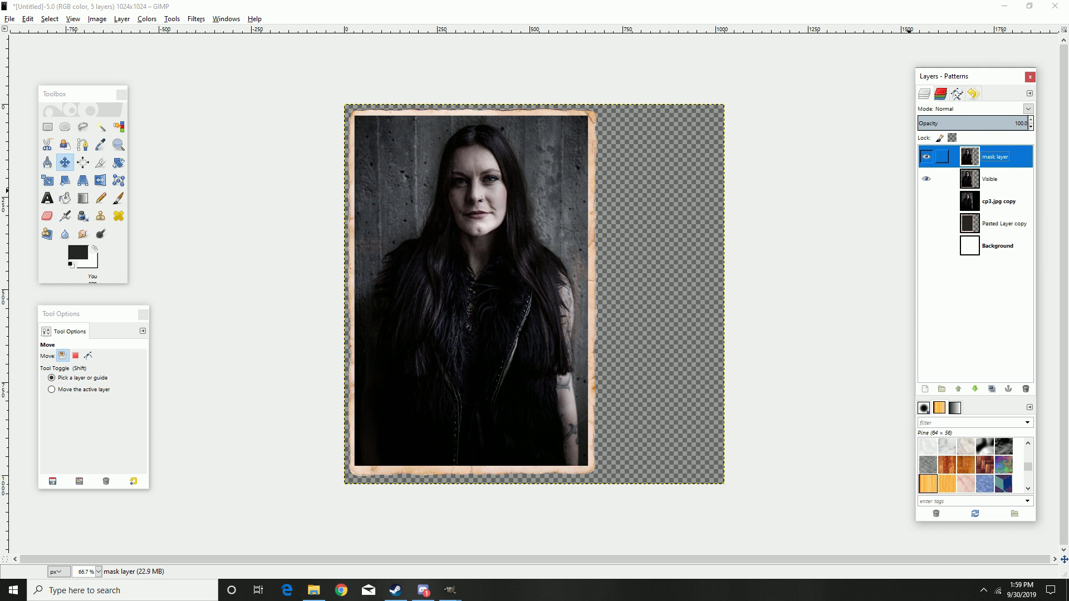
pyautogui.click(146, 18)
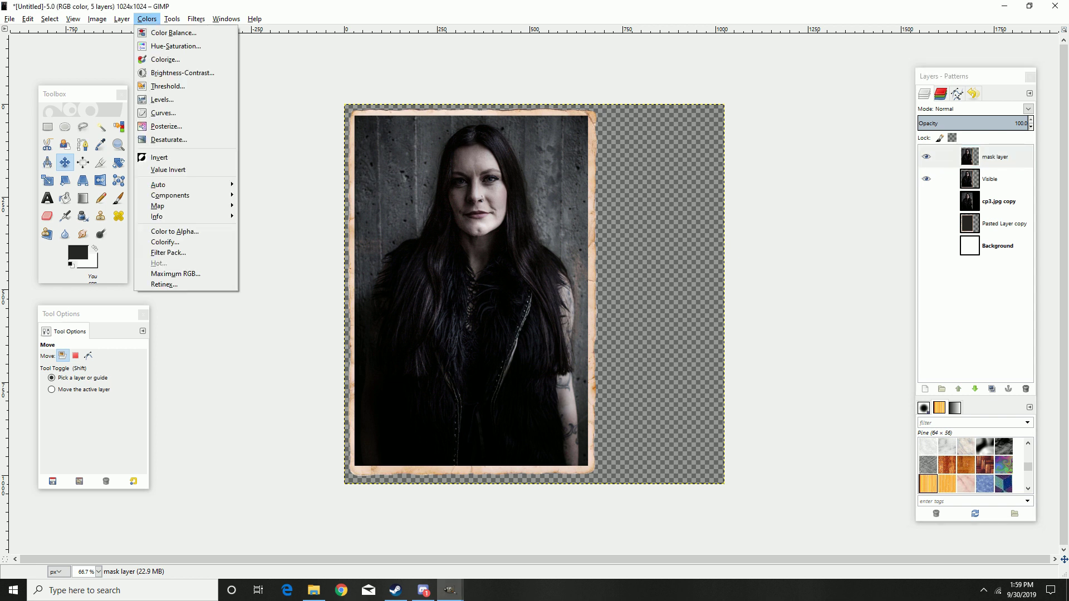
pyautogui.press('Down')
pyautogui.press('Down')
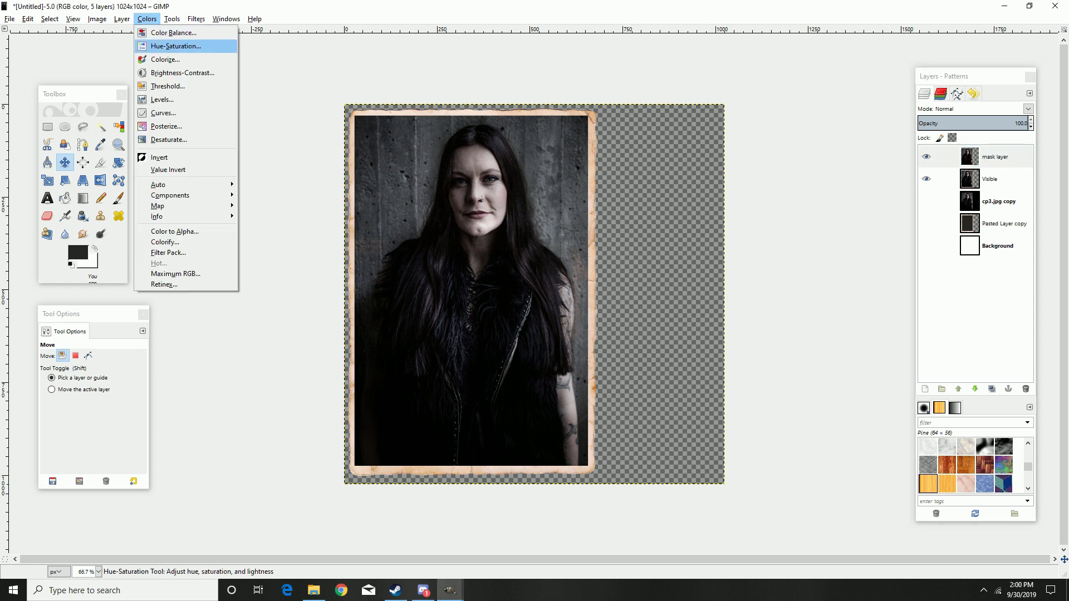
pyautogui.press('Return')
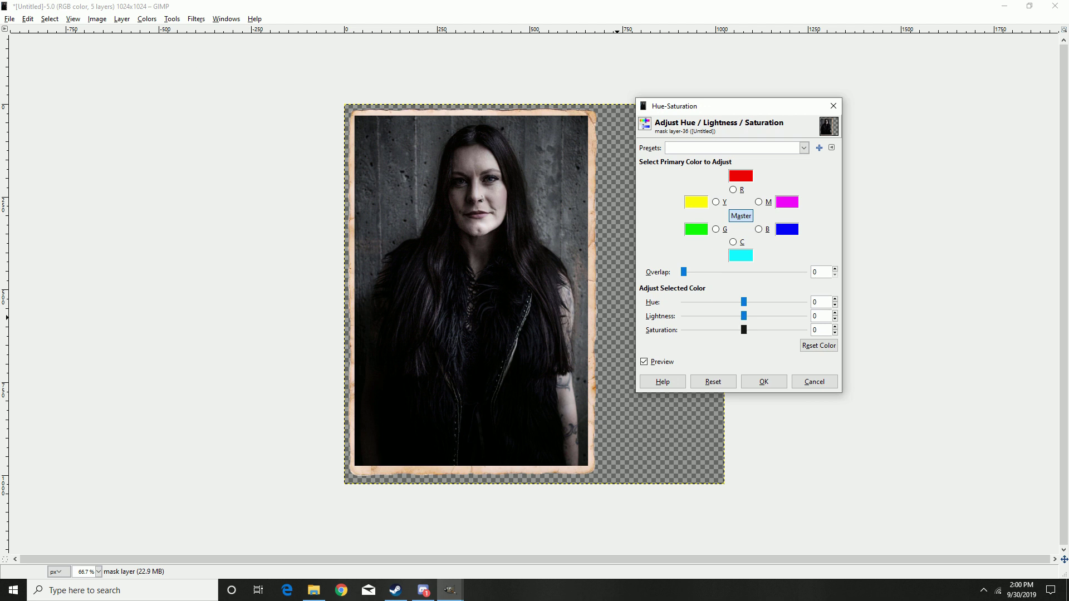
pyautogui.moveTo(744, 330); pyautogui.dragTo(682, 330)
pyautogui.click(814, 382)
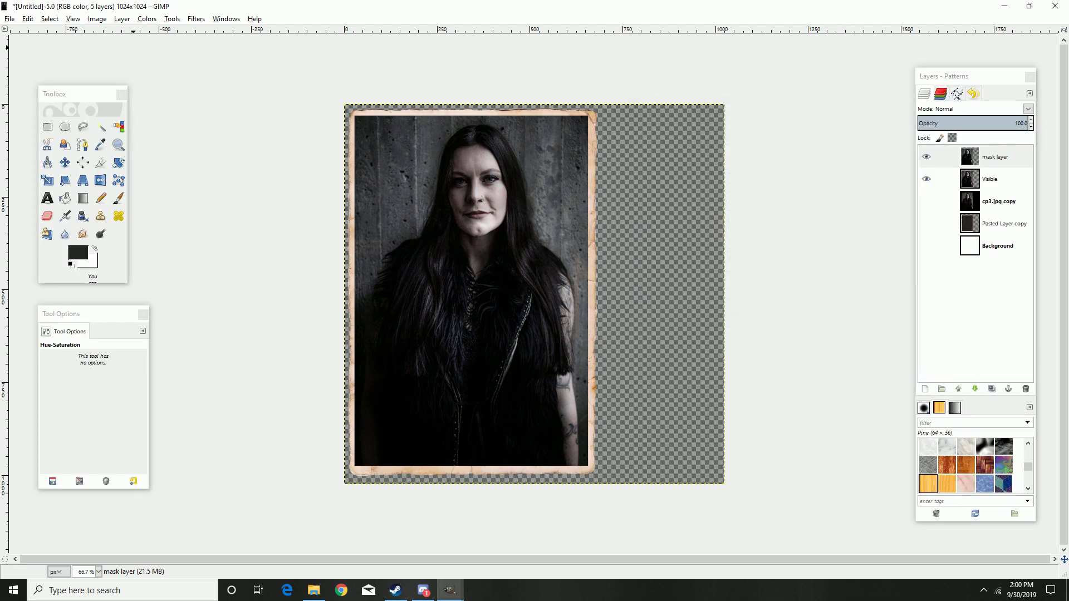
# - Set the mask layer's contrast to -127 with Brightness-Contrast
pyautogui.click(195, 18)
pyautogui.moveTo(146, 18)
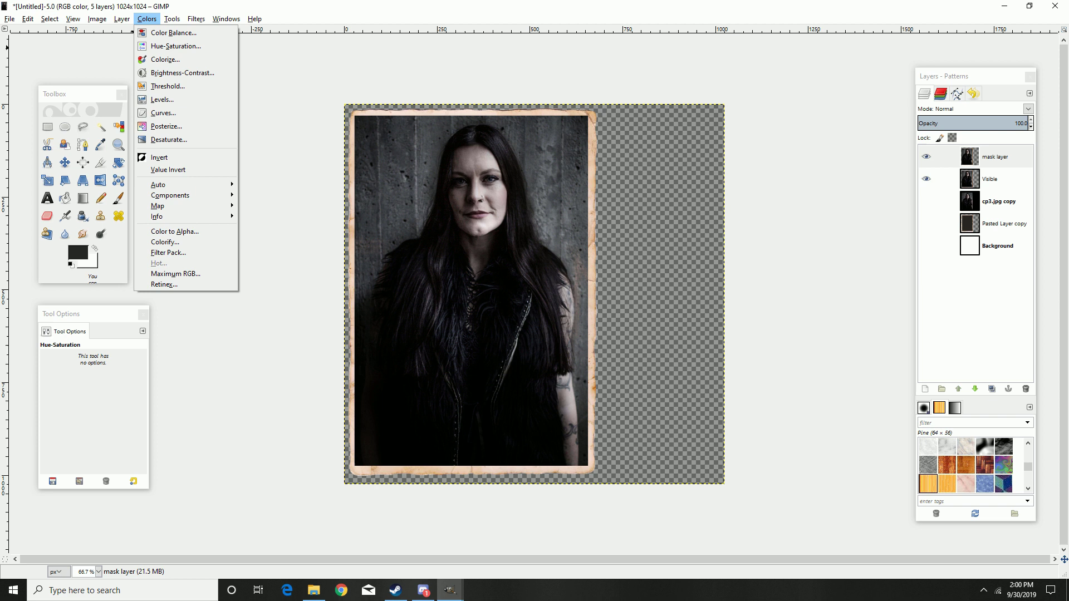
pyautogui.click(182, 72)
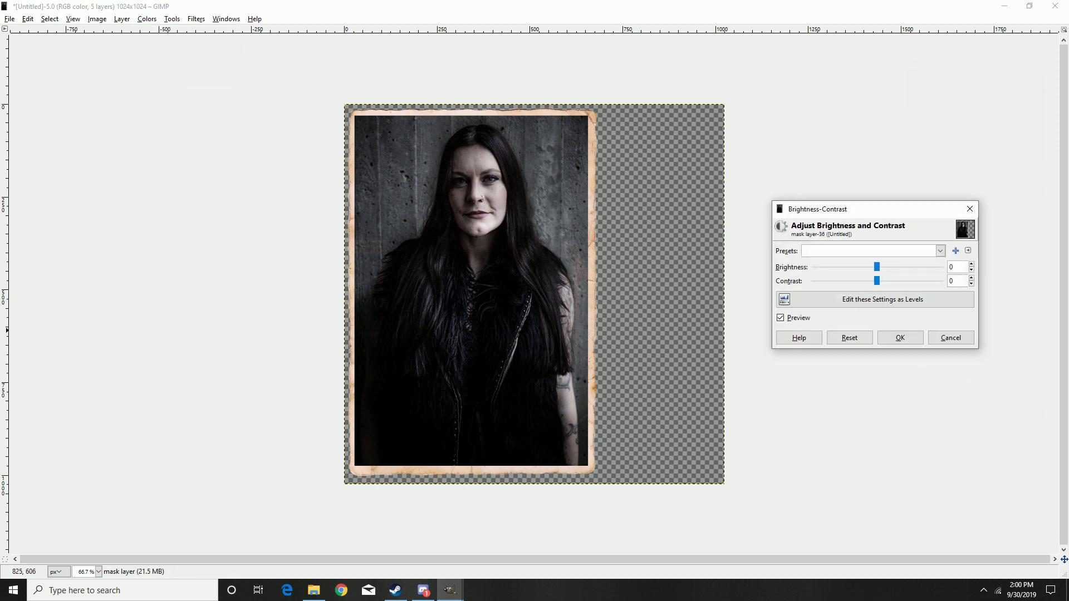
pyautogui.hotkey('shift', 'Tab')
pyautogui.press('Home')
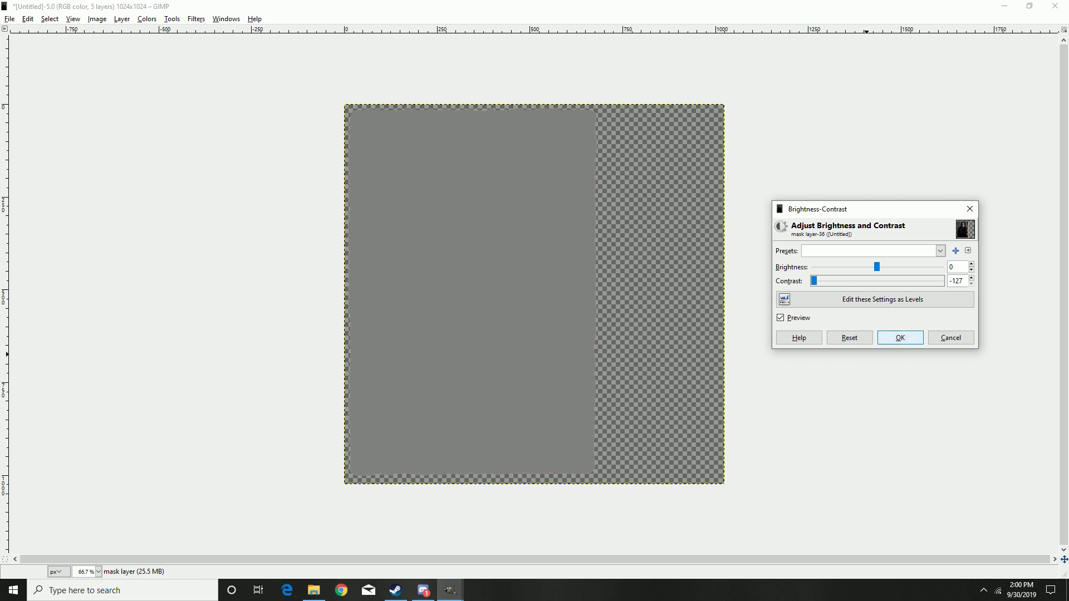
pyautogui.press('Return')
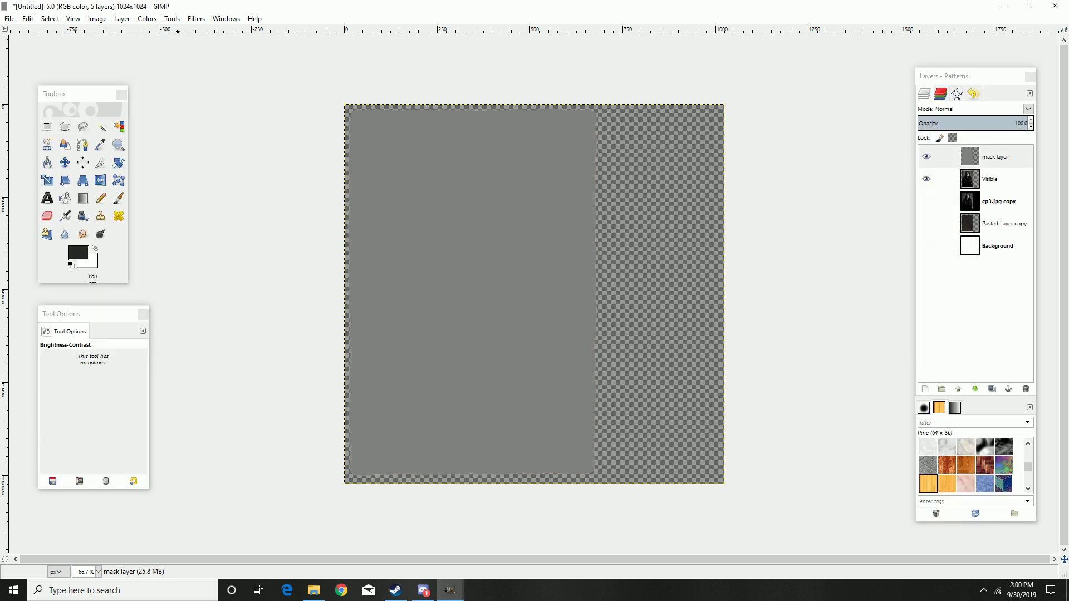
# - Colorize the mask layer with saturation 0 and lightness -76 to make it a uniform dark grey
pyautogui.hotkey('alt', 'c')
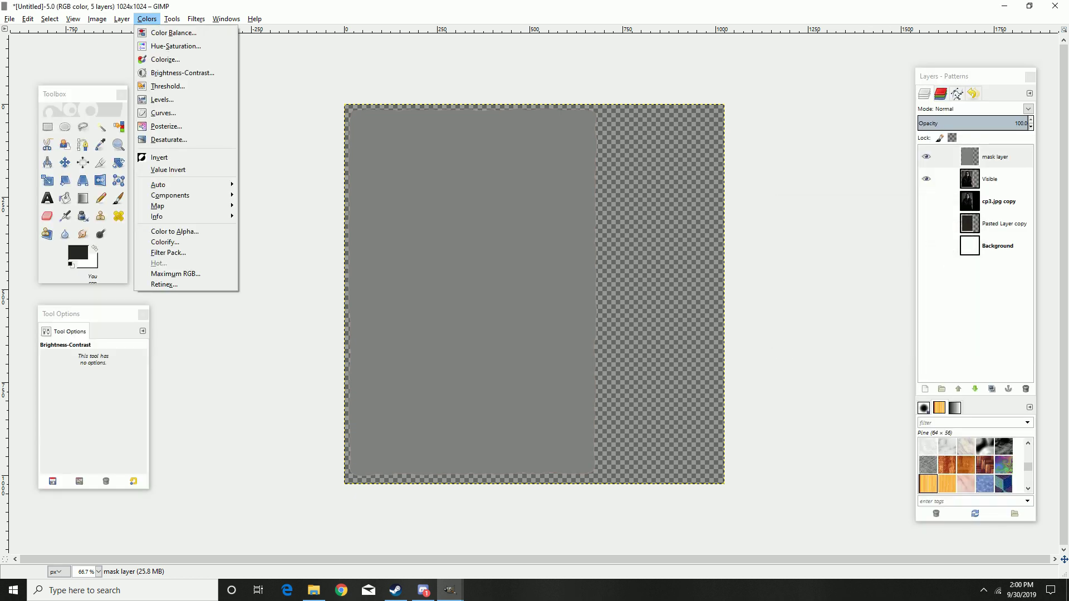
pyautogui.press('Down')
pyautogui.press('Down')
pyautogui.press('Down')
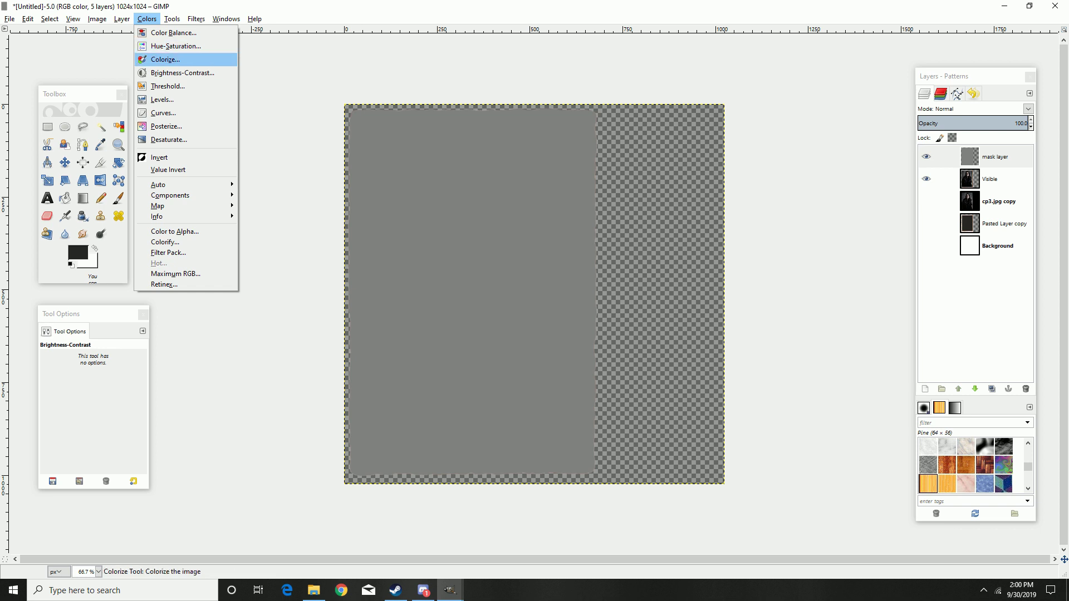
pyautogui.press('Return')
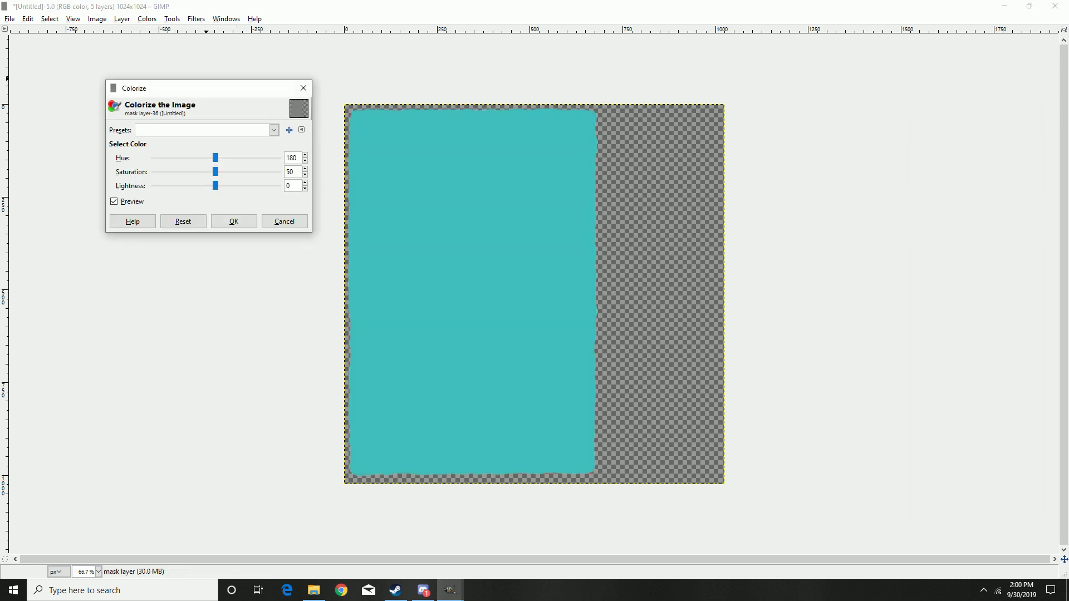
pyautogui.moveTo(216, 172); pyautogui.dragTo(153, 172)
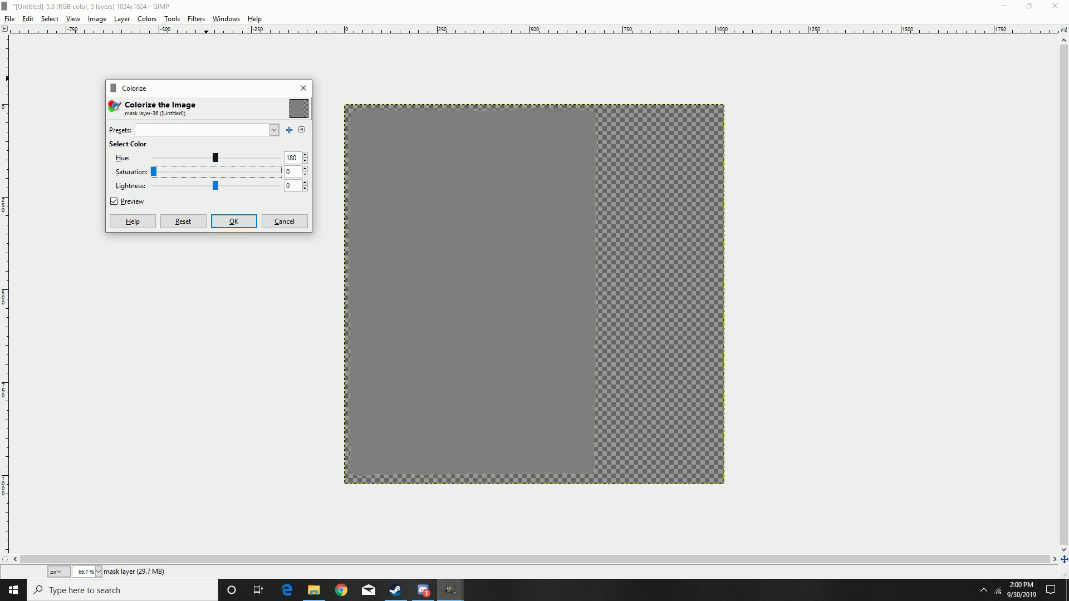
pyautogui.moveTo(216, 185); pyautogui.dragTo(153, 186)
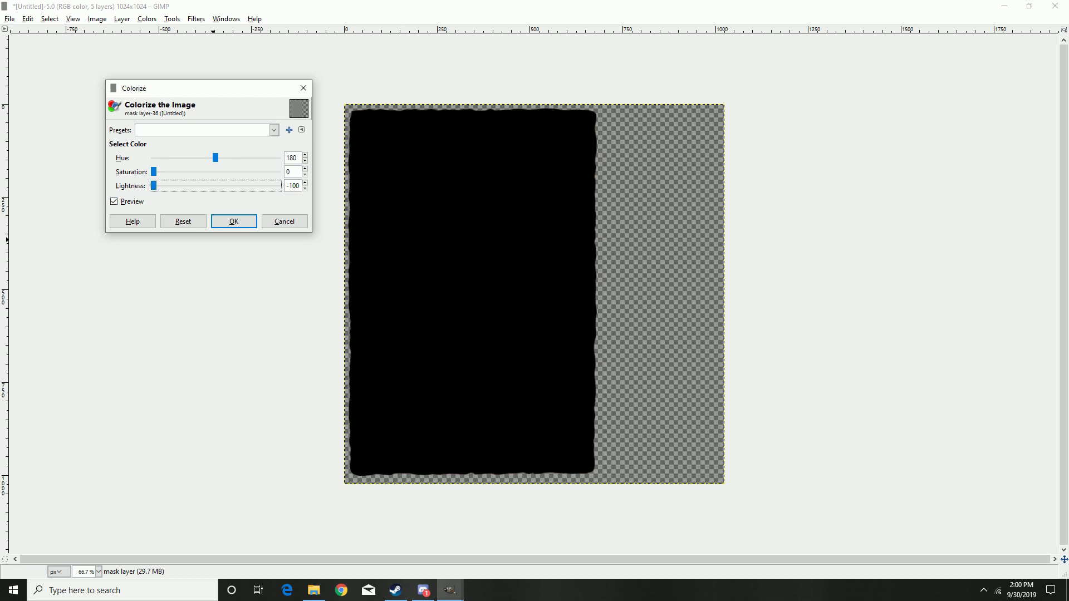
pyautogui.moveTo(154, 185); pyautogui.dragTo(167, 185)
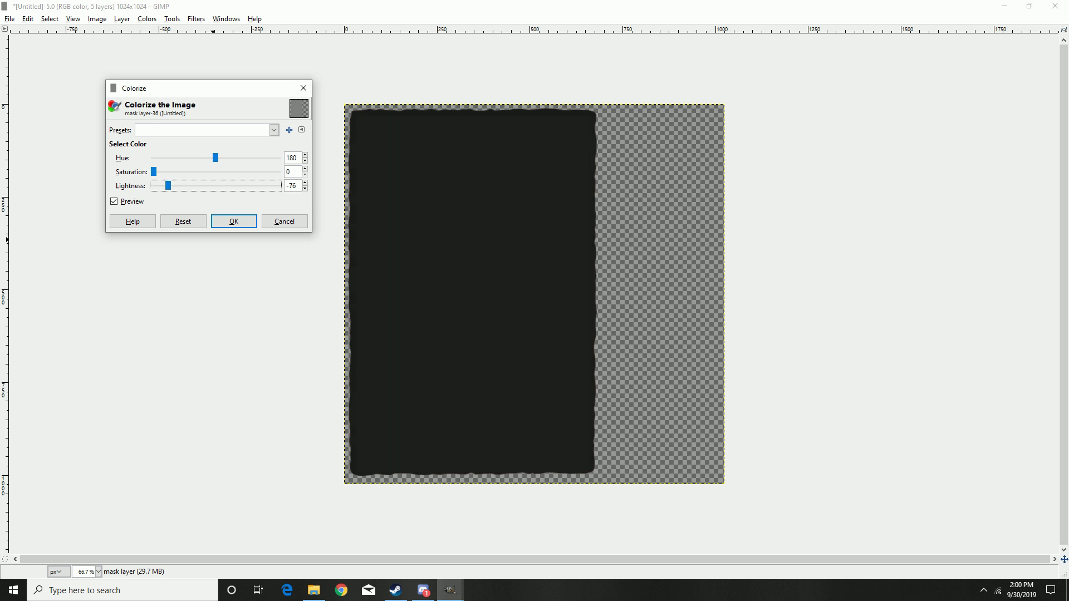
pyautogui.click(234, 221)
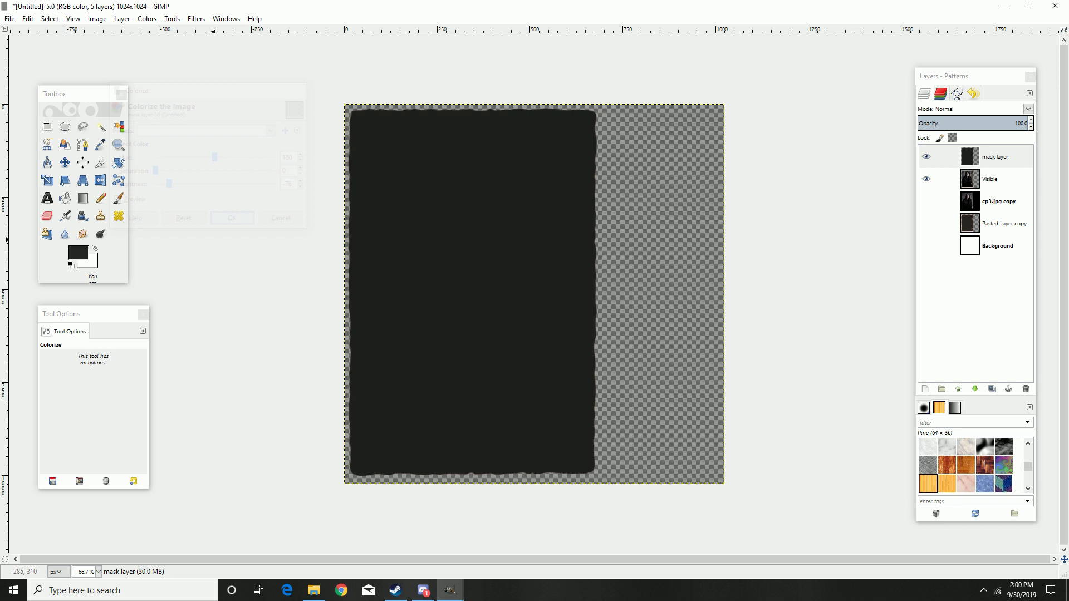
# - Sample the mask layer's grey as the foreground color and check its RGB and CMYK values
pyautogui.press('o')
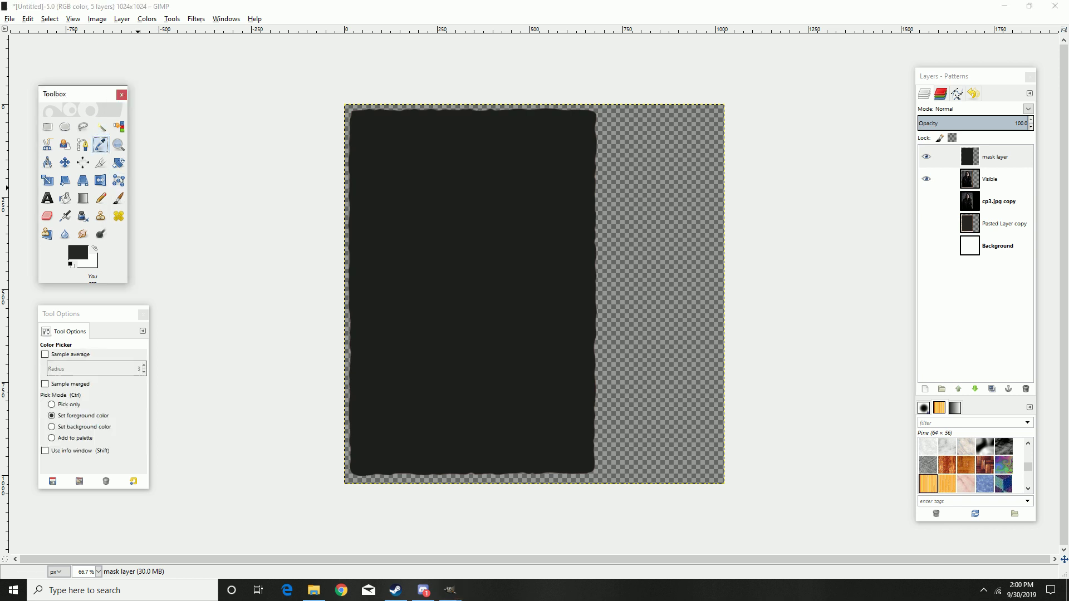
pyautogui.click(456, 247)
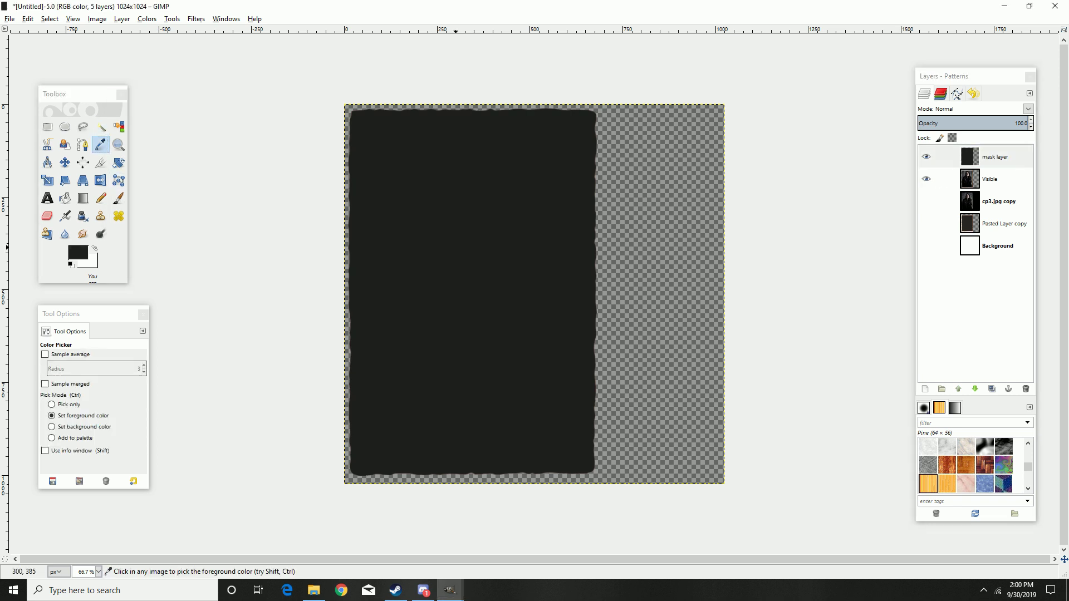
pyautogui.click(78, 252)
pyautogui.click(213, 56)
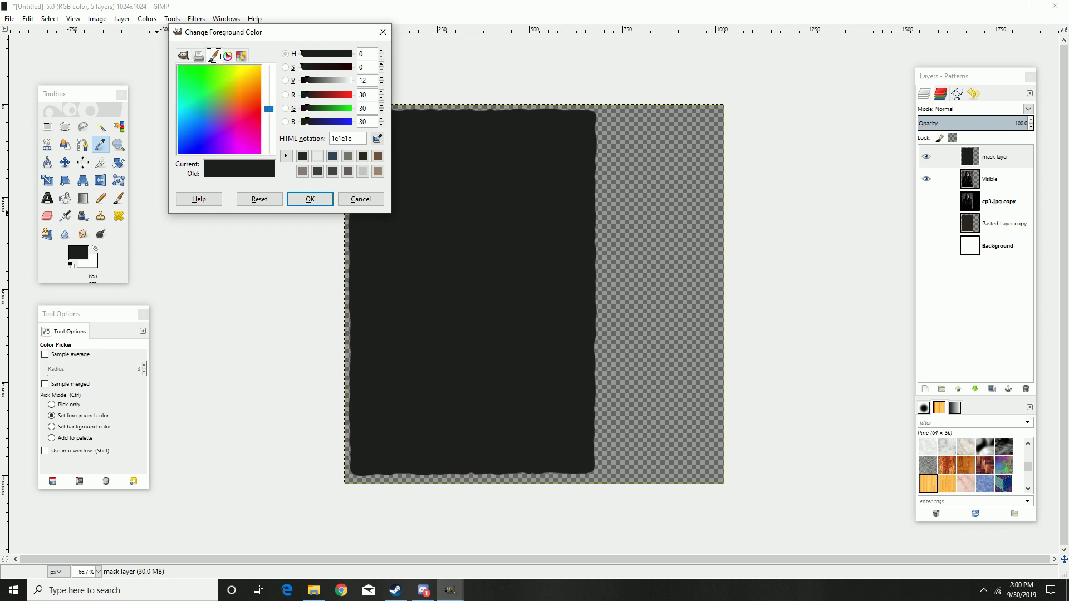
pyautogui.click(199, 56)
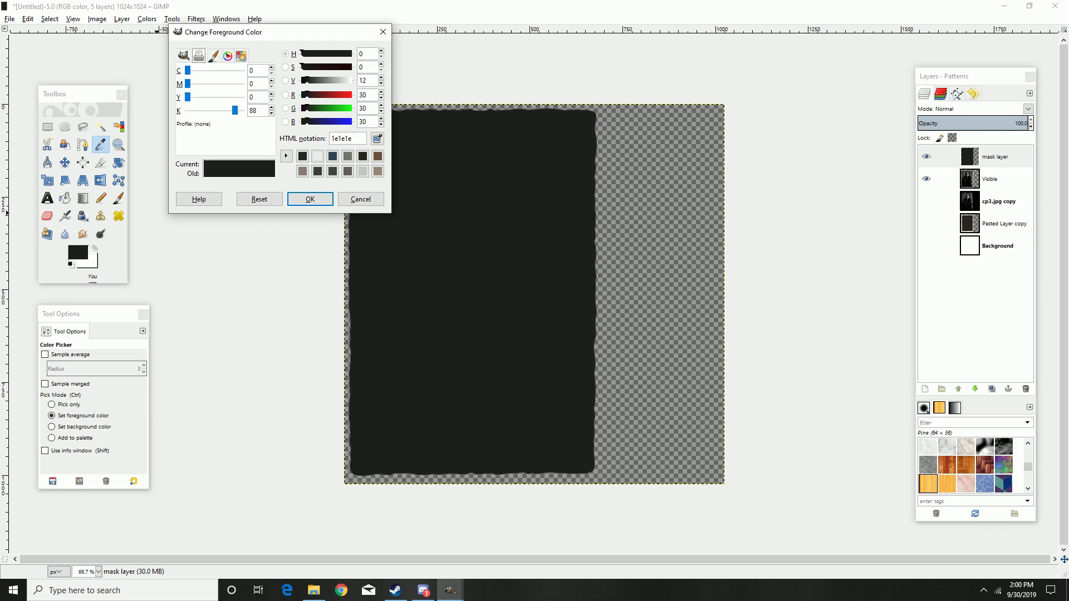
pyautogui.click(310, 199)
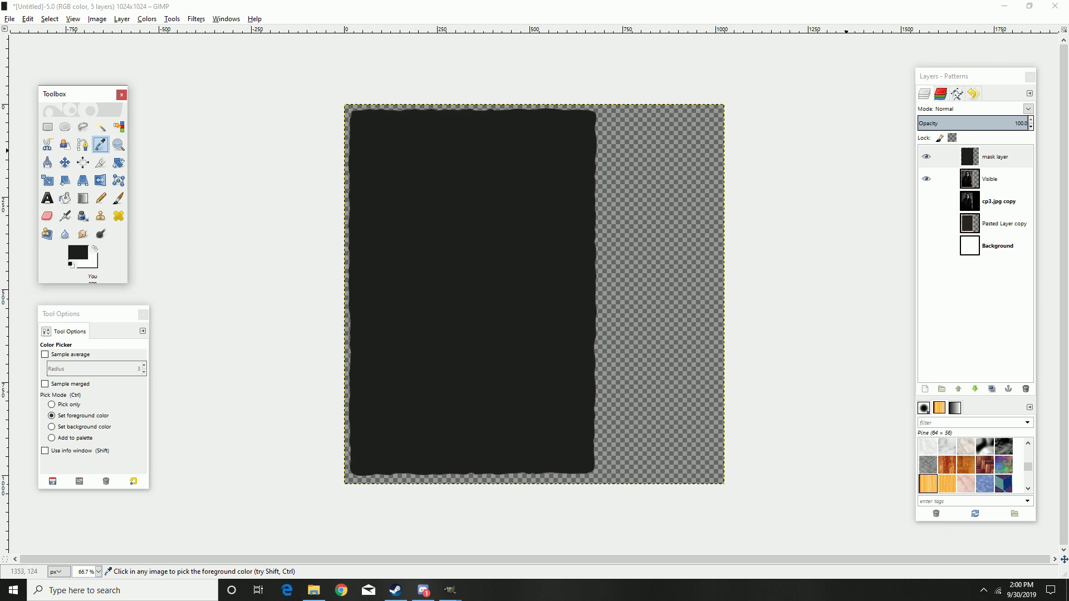
# - Hide the mask layer and copy it into the image's channels as a new channel
pyautogui.click(994, 156)
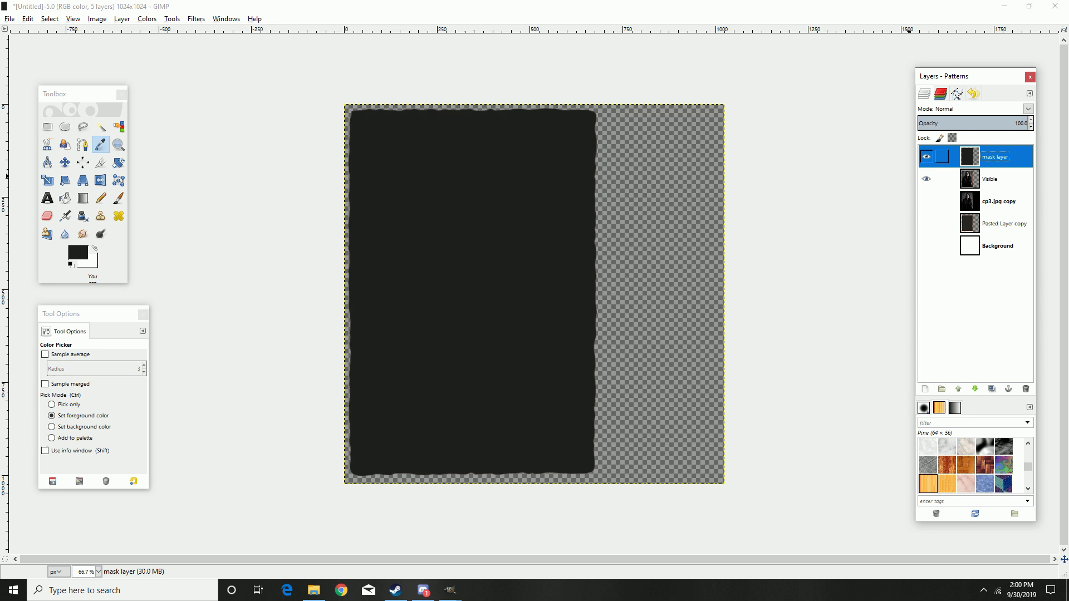
pyautogui.click(925, 157)
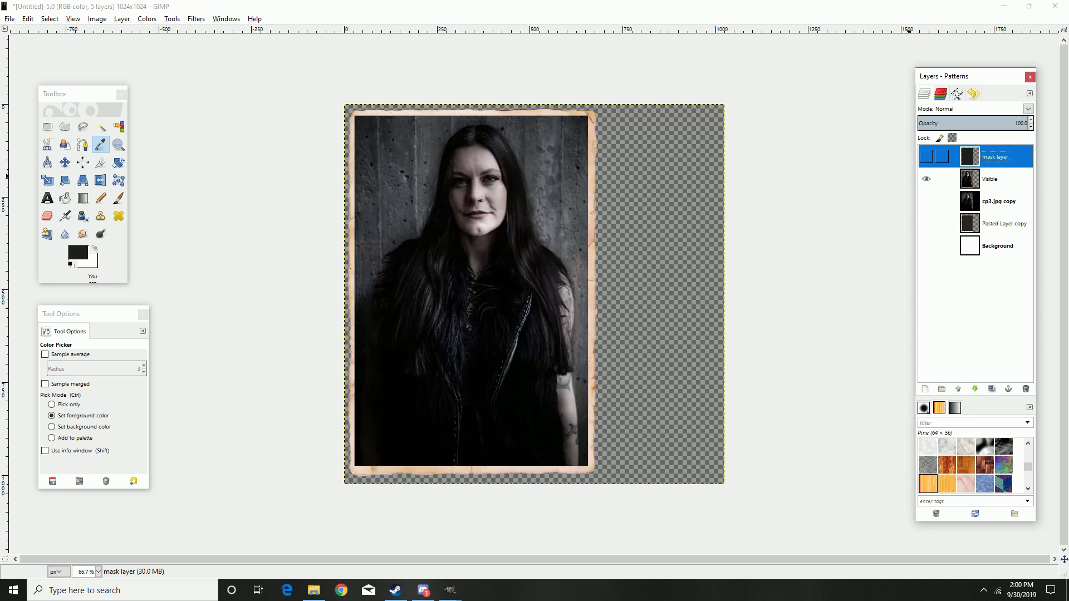
pyautogui.moveTo(969, 156); pyautogui.dragTo(944, 94)
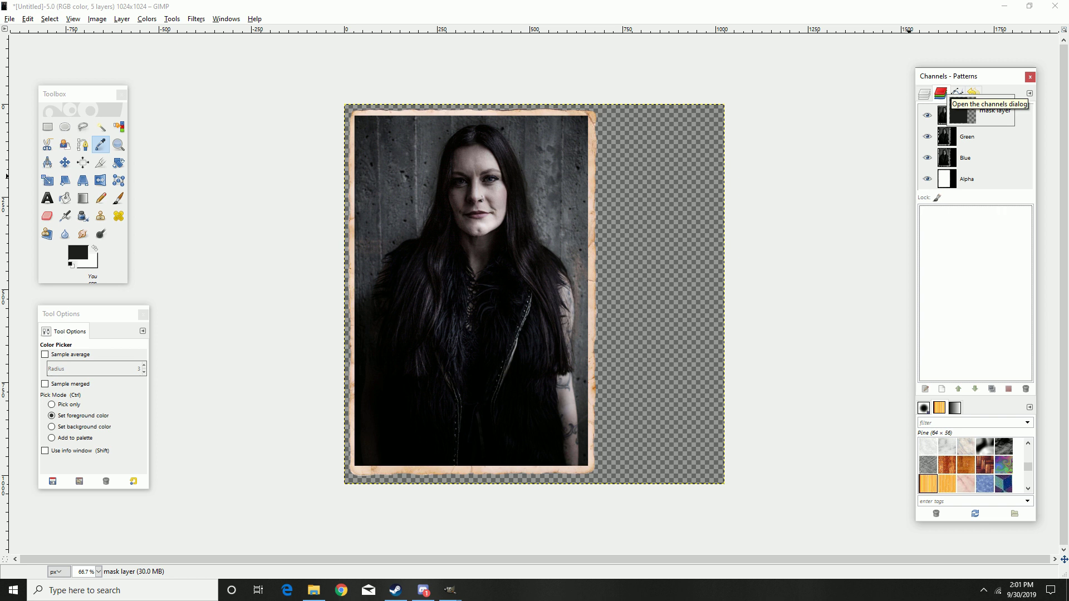
pyautogui.moveTo(944, 95); pyautogui.dragTo(960, 218)
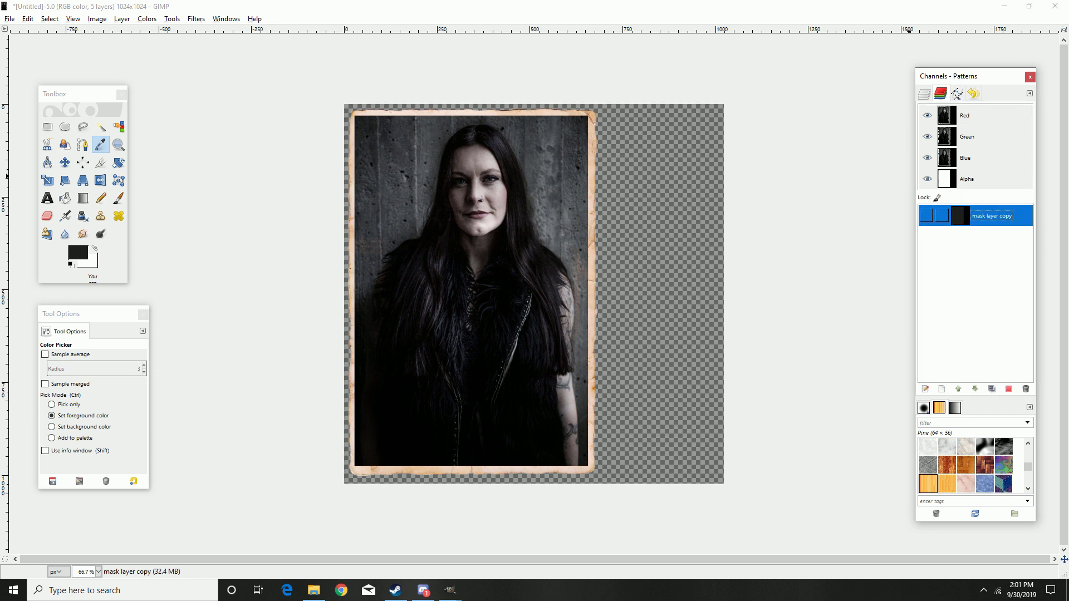
# - Rename the new channel "mask layer"
pyautogui.doubleClick(1004, 215)
pyautogui.doubleClick(1004, 216)
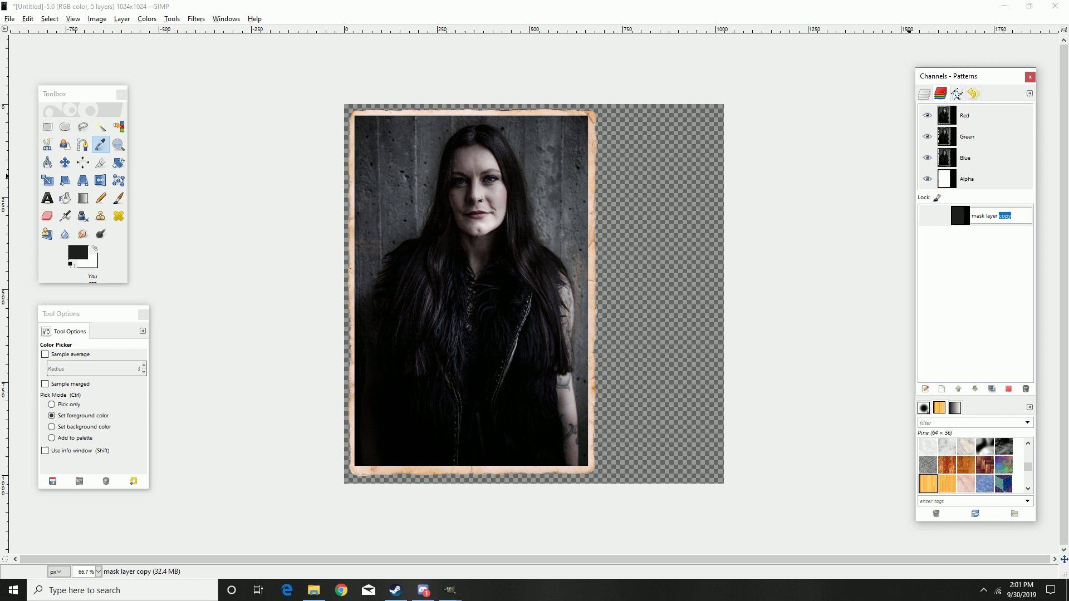
pyautogui.press('BackSpace')
pyautogui.press('Return')
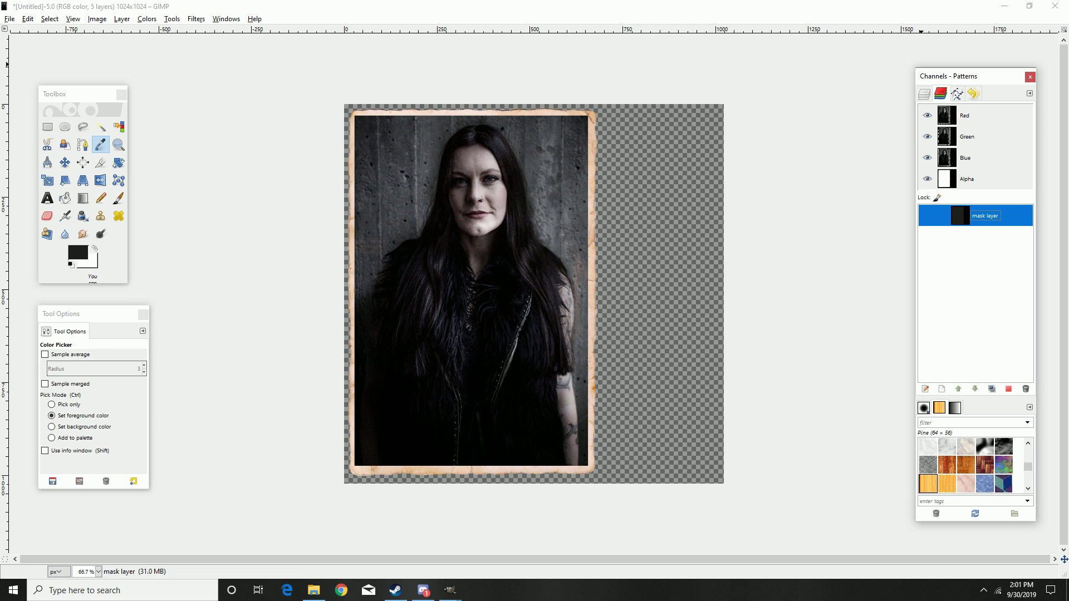
# - Add a layer mask to the Visible layer, initialized from the "mask layer" channel without inverting it
pyautogui.click(924, 94)
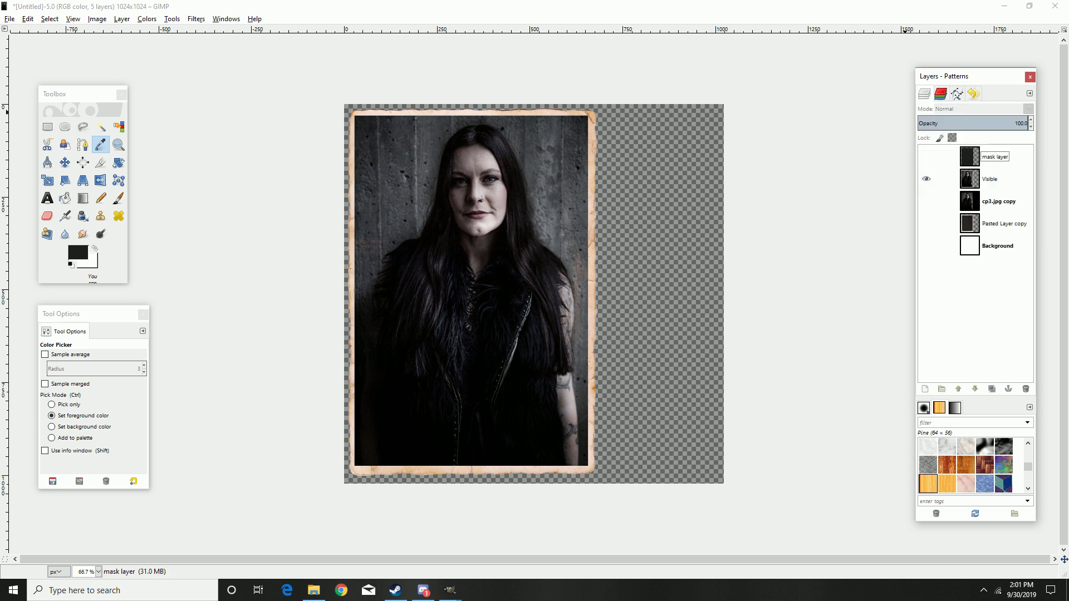
pyautogui.click(924, 93)
pyautogui.click(989, 179)
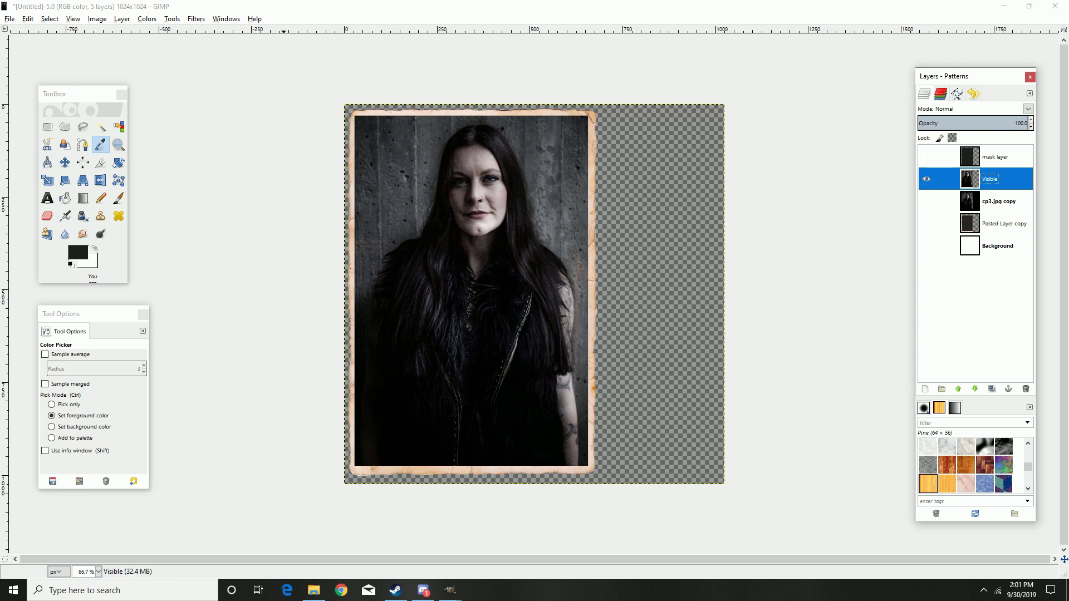
pyautogui.click(121, 19)
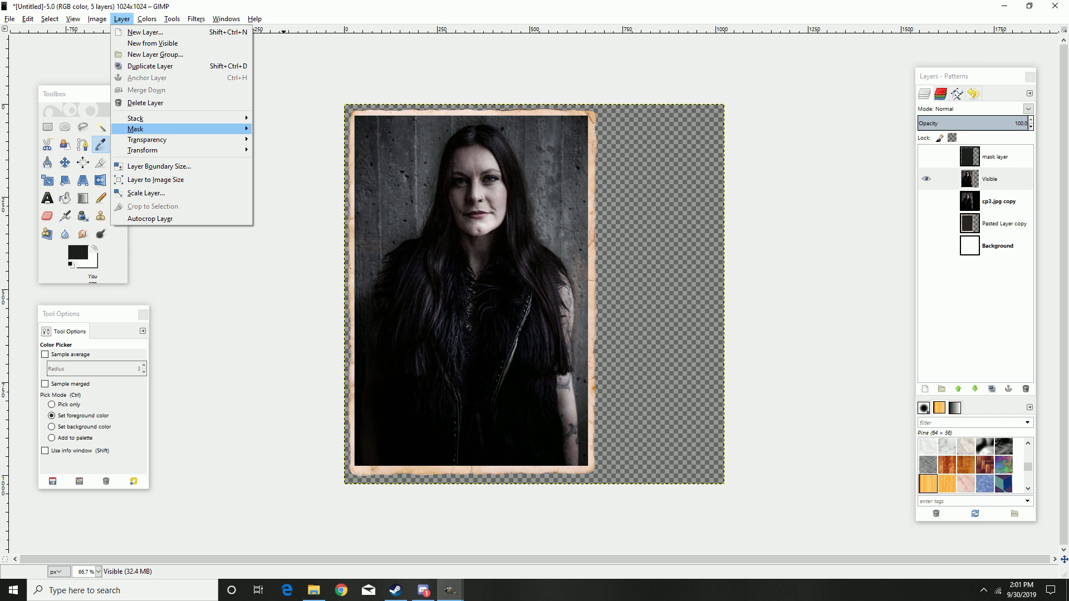
pyautogui.moveTo(135, 129)
pyautogui.click(294, 130)
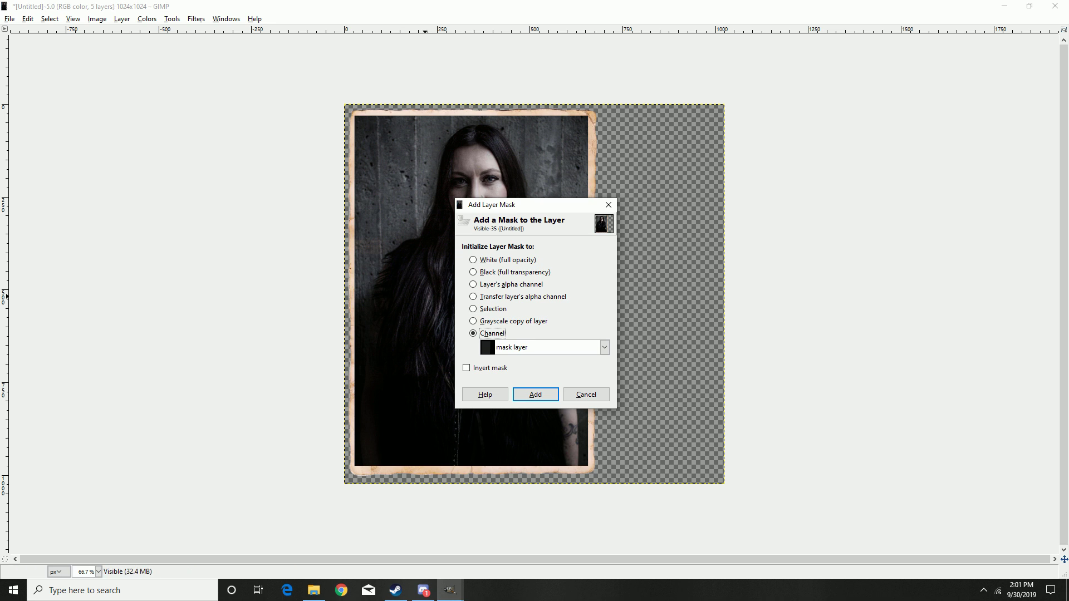
pyautogui.click(604, 347)
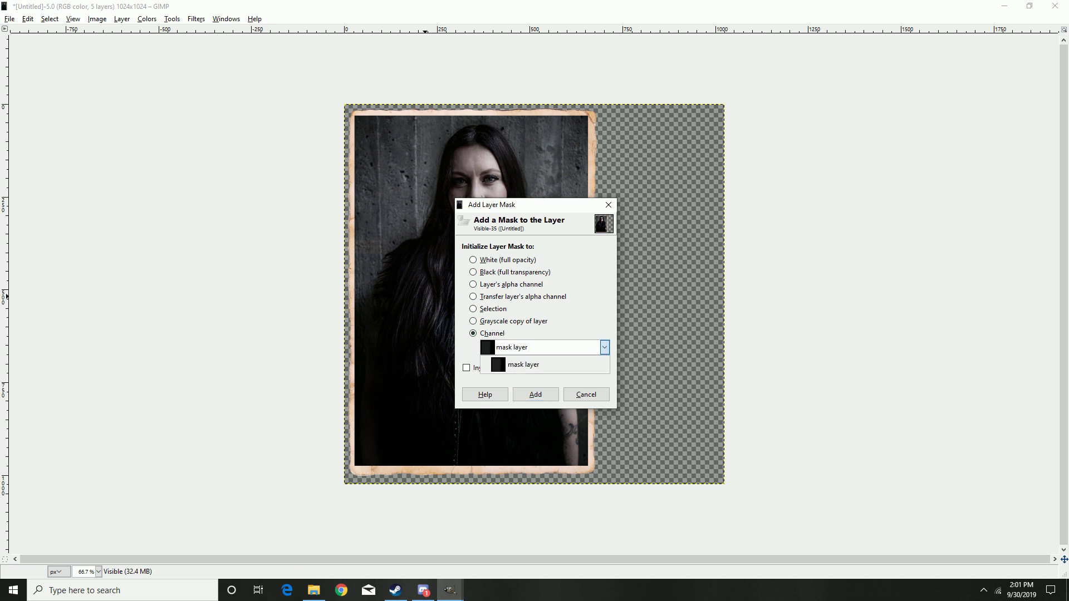
pyautogui.click(523, 364)
pyautogui.click(535, 394)
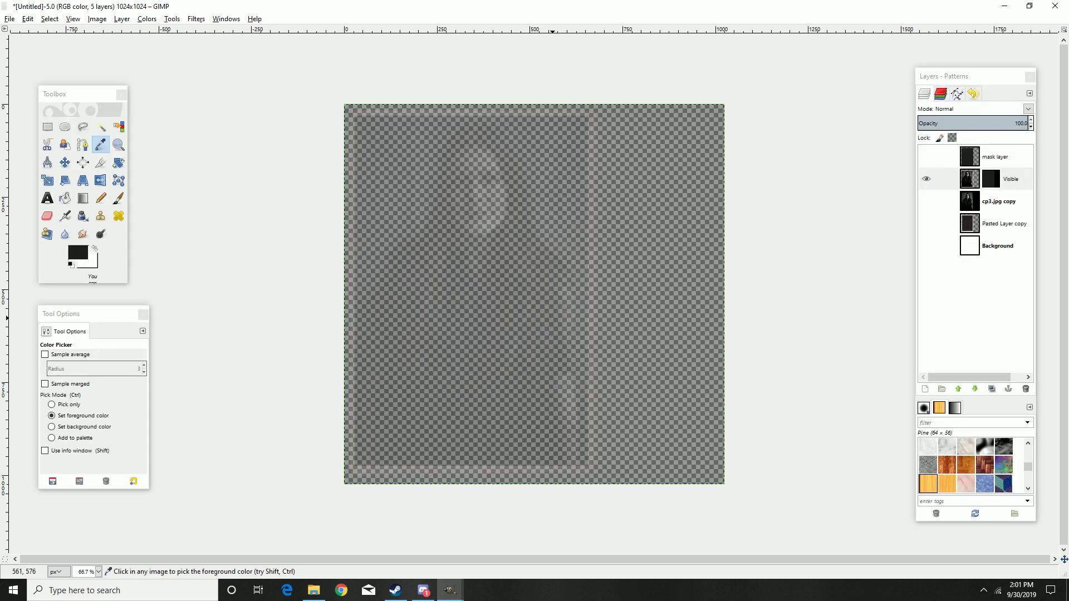
# - Start exporting the image and set the save location to the game's data/graphics/Planes/P38J25/Textures folder
pyautogui.click(10, 18)
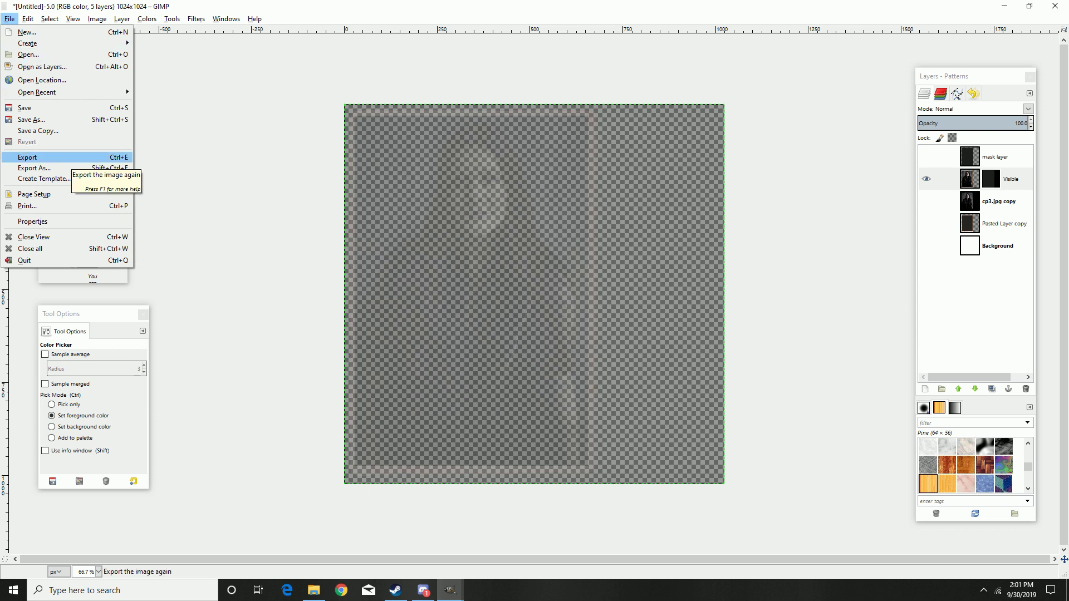
pyautogui.click(67, 158)
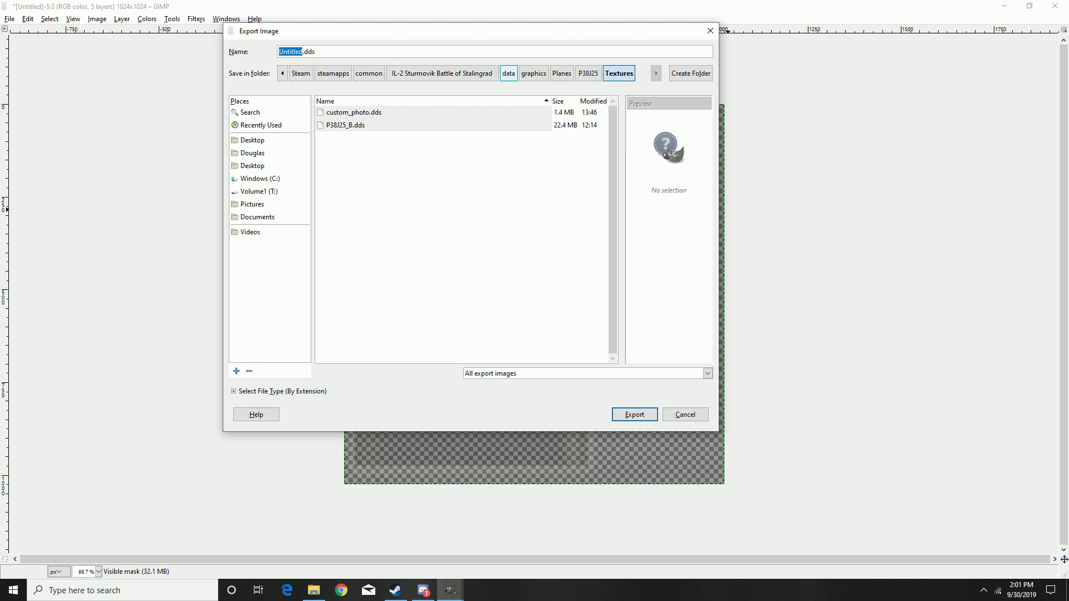
pyautogui.click(508, 73)
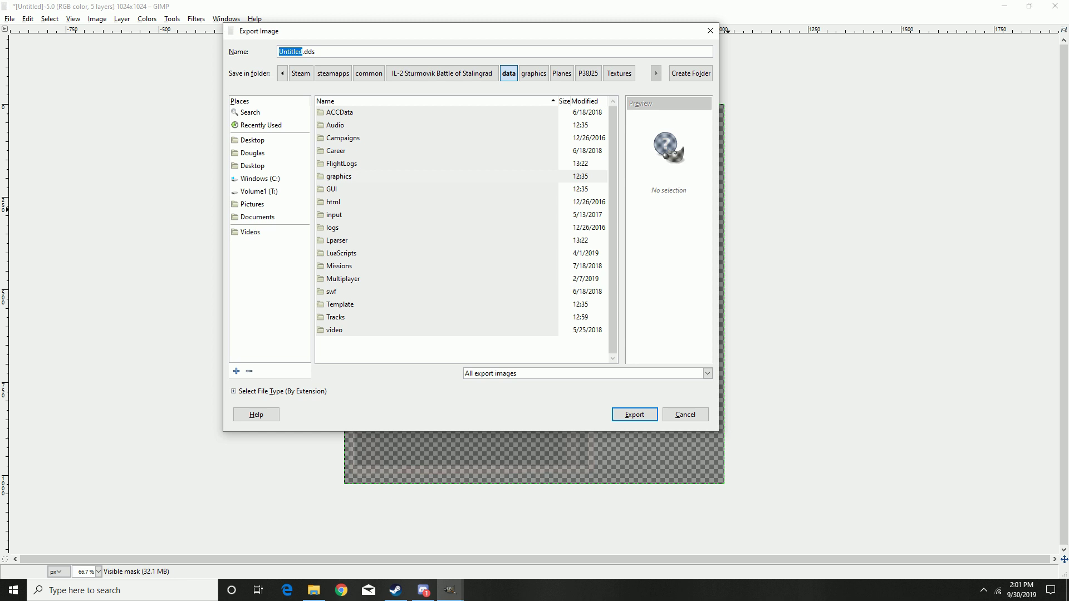
pyautogui.doubleClick(339, 175)
pyautogui.scroll(-1, 434, 234)
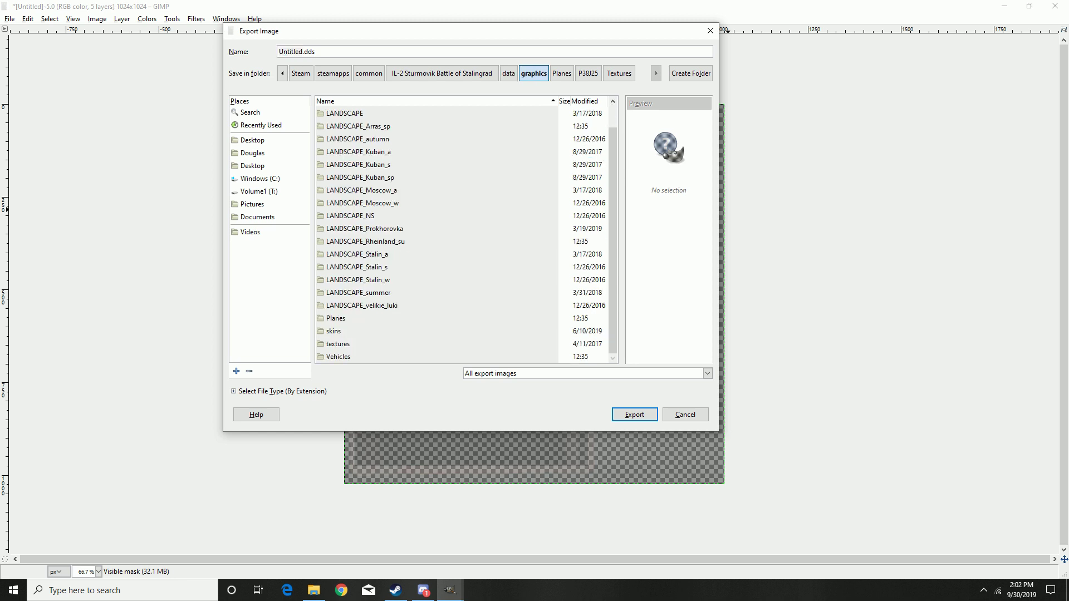
pyautogui.doubleClick(336, 317)
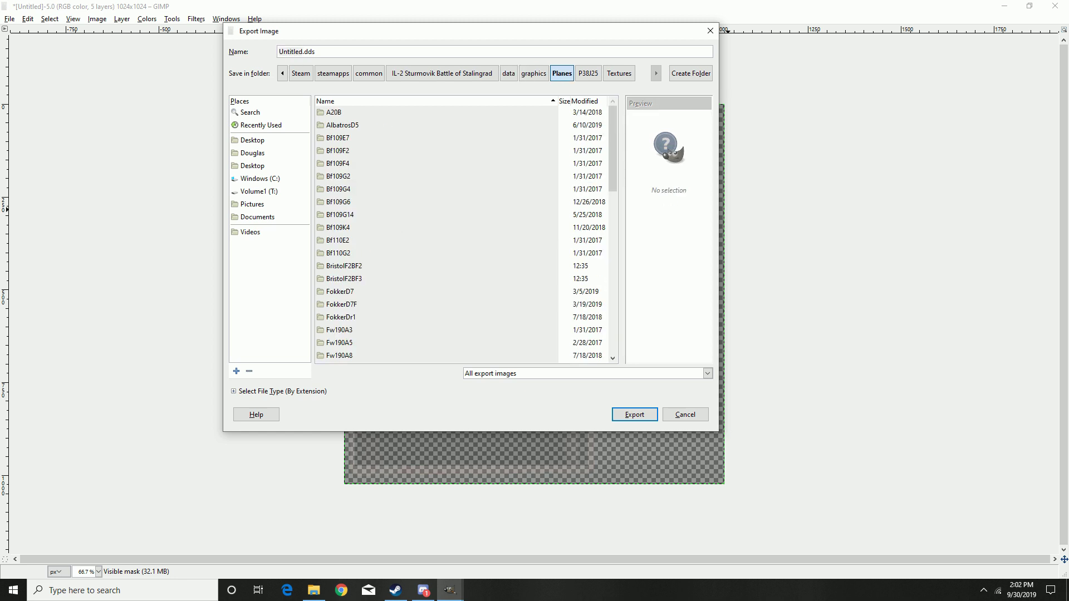
pyautogui.scroll(-15, 435, 233)
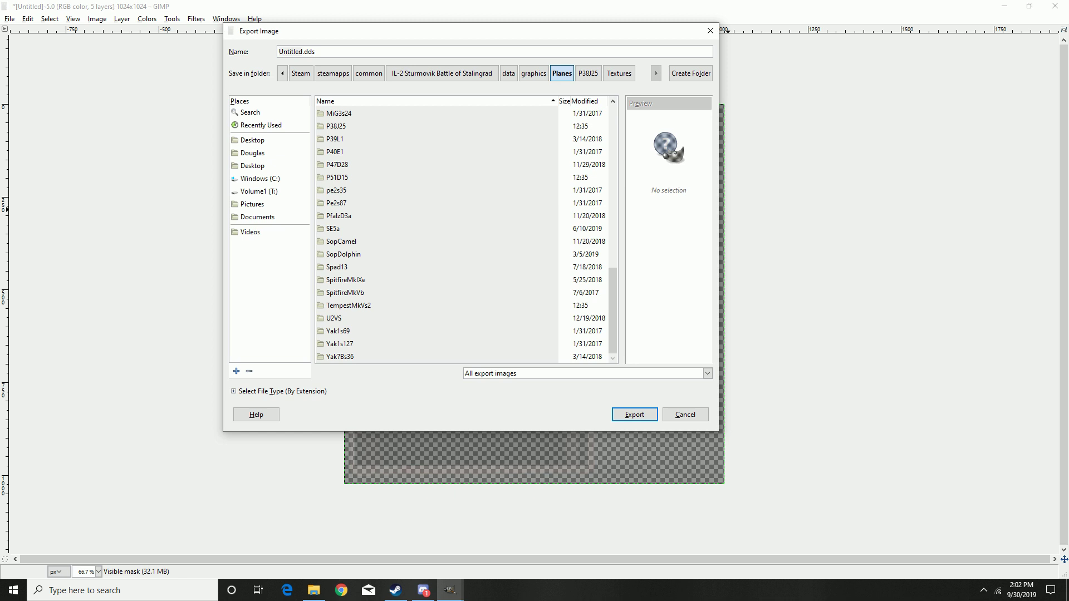
pyautogui.scroll(15, 434, 234)
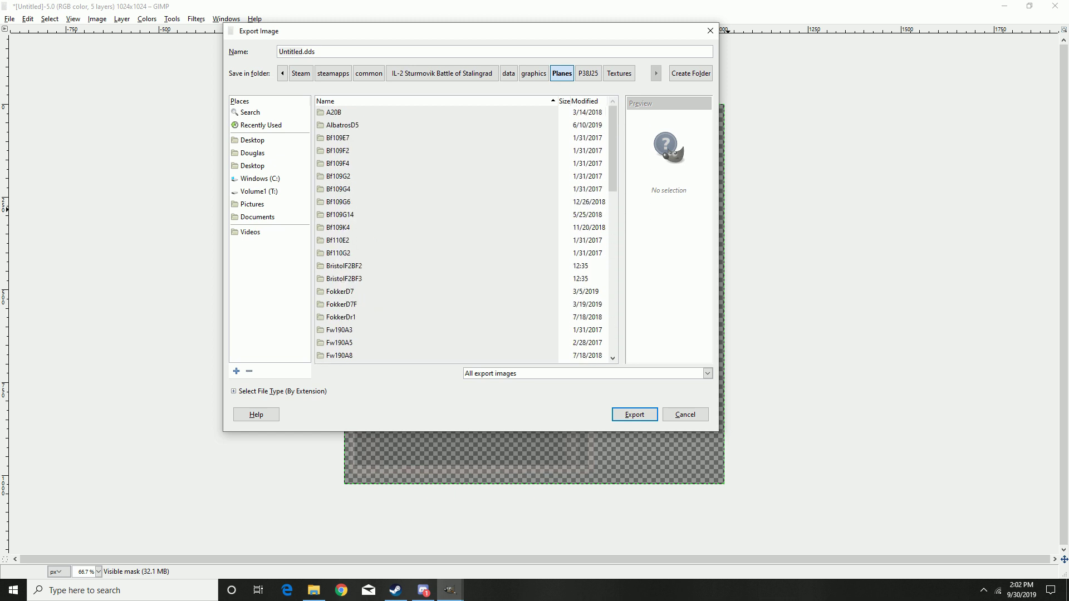
pyautogui.scroll(-12, 434, 234)
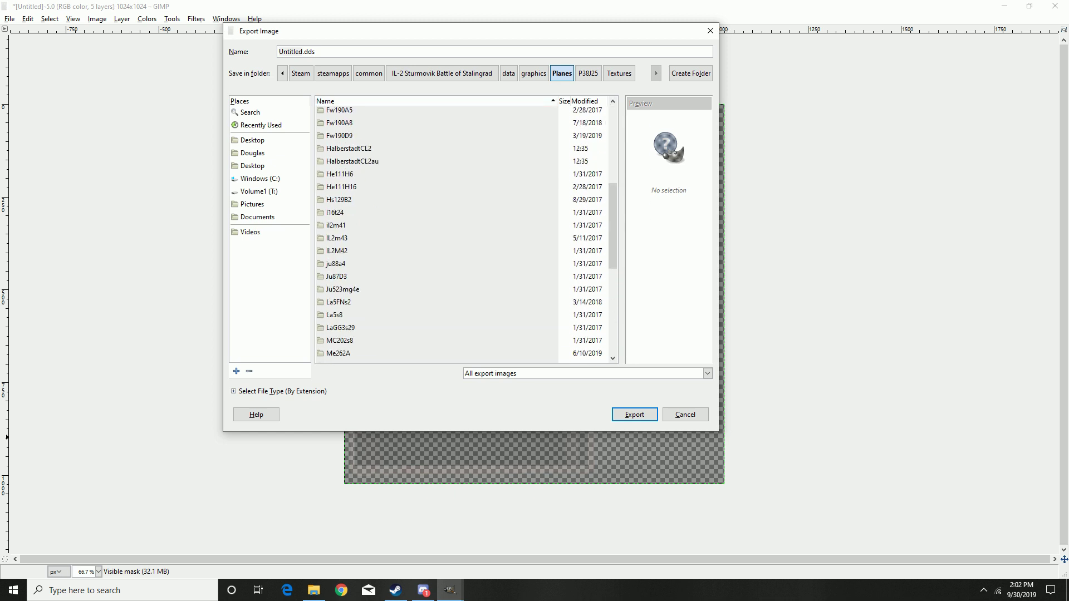
pyautogui.scroll(2, 434, 234)
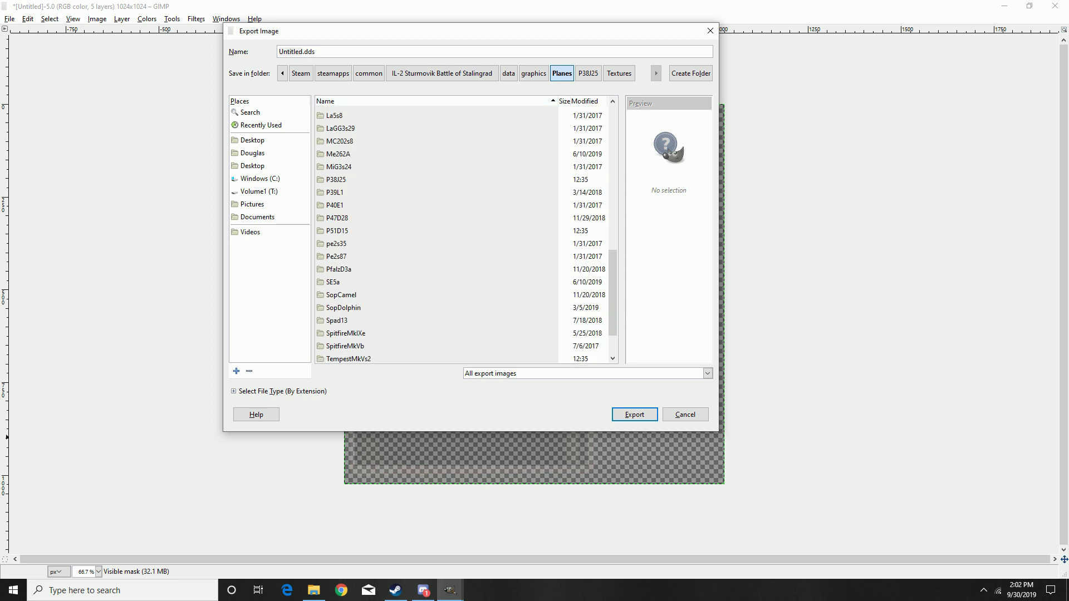
pyautogui.doubleClick(336, 180)
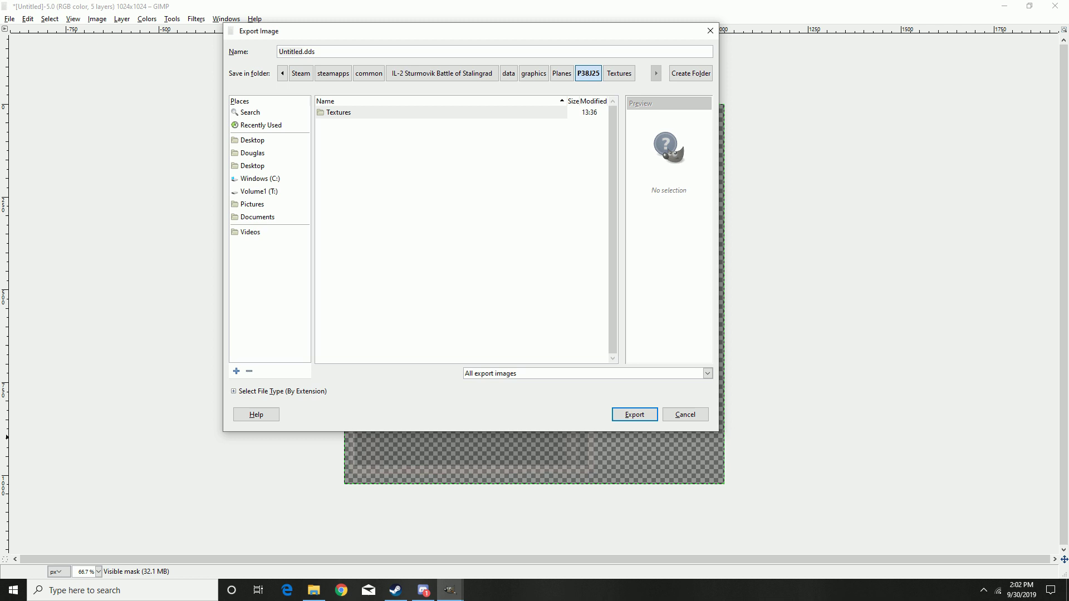
pyautogui.doubleClick(338, 112)
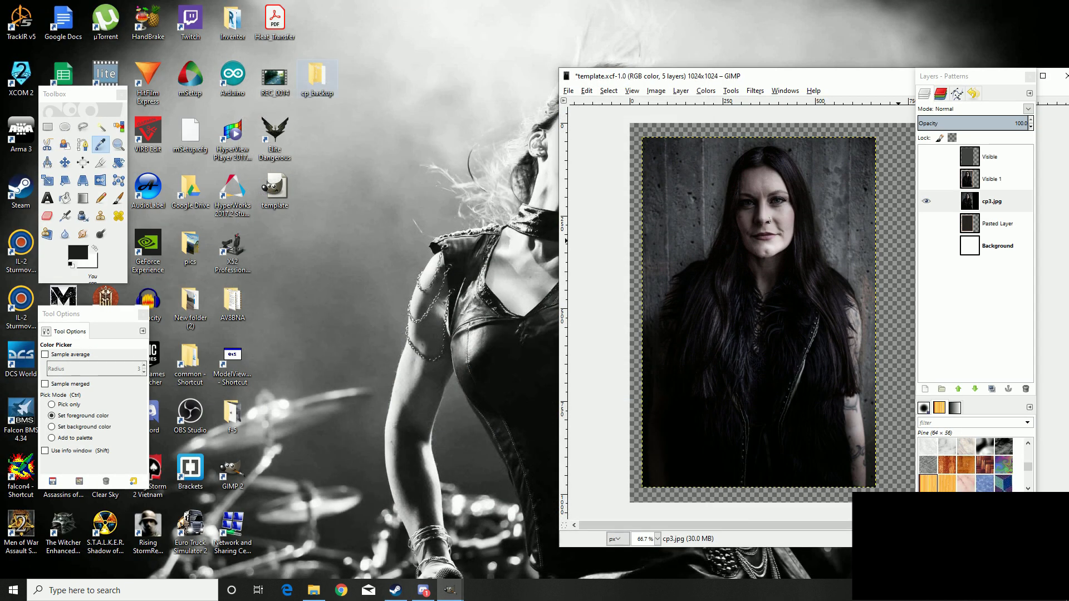
# - Open the cp_backup folder on the desktop, check the backed-up P-38 files, and close the folder
pyautogui.doubleClick(317, 77)
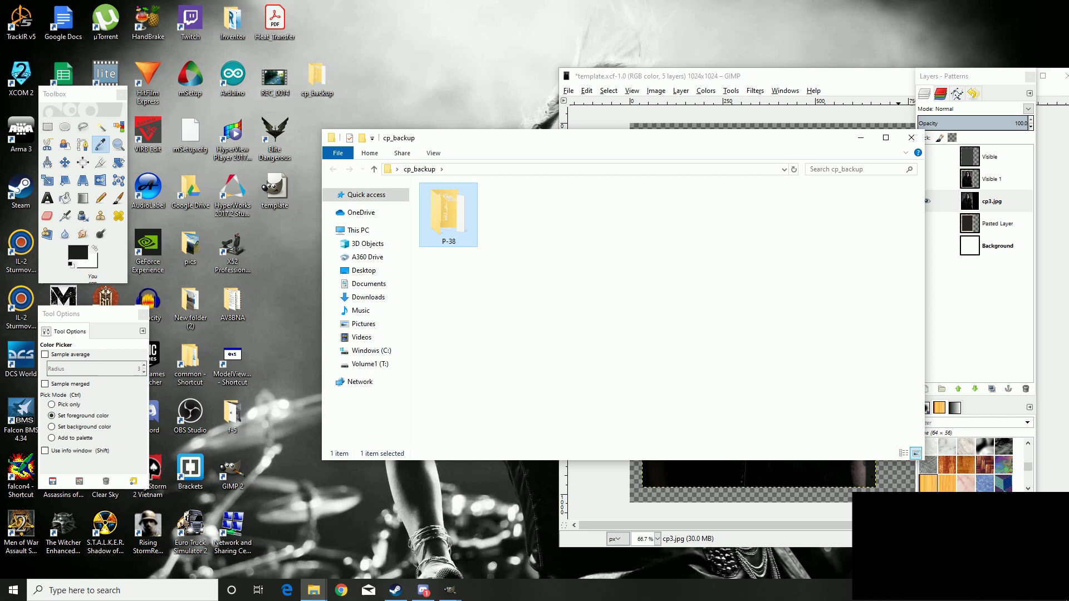
pyautogui.doubleClick(448, 214)
pyautogui.click(448, 214)
pyautogui.hotkey('alt', 'Left')
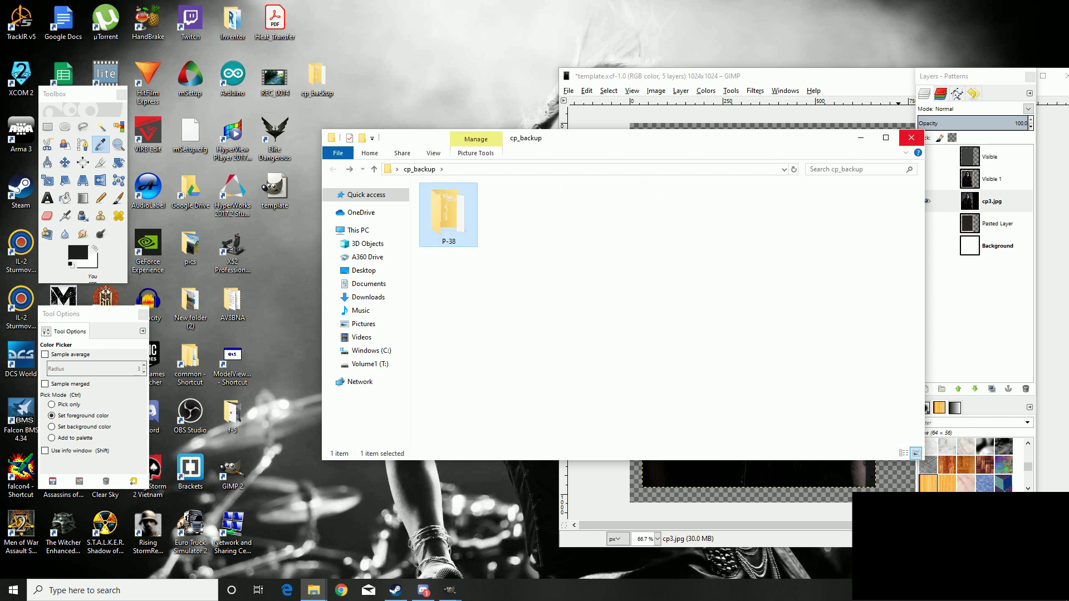
pyautogui.click(911, 138)
# - Return to the pending GIMP export and choose to overwrite the existing custom_photo.dds in the Textures folder
pyautogui.moveTo(450, 590)
pyautogui.click(489, 542)
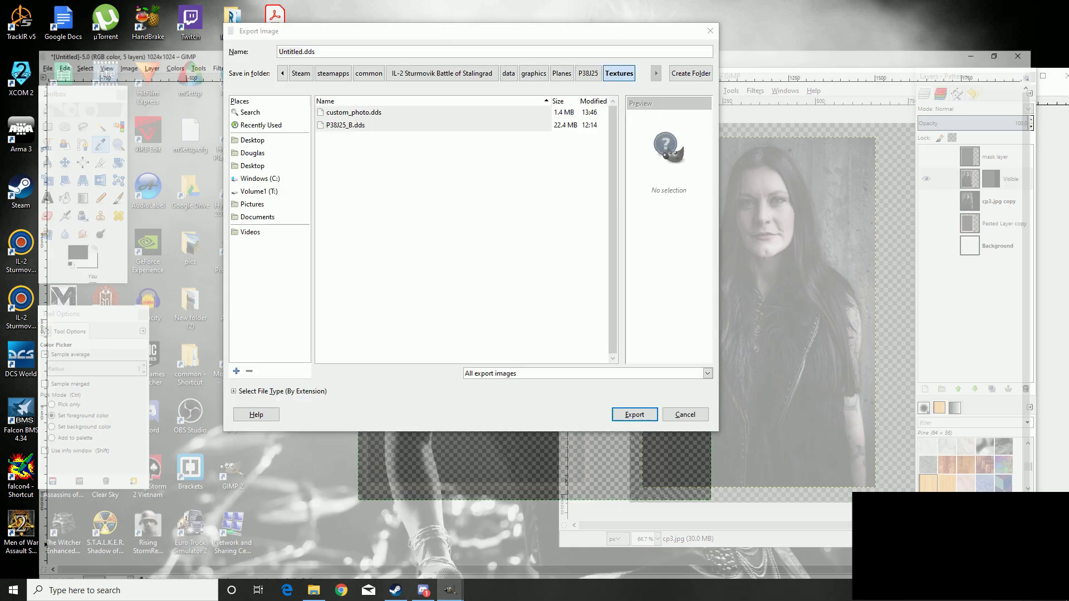
pyautogui.click(354, 112)
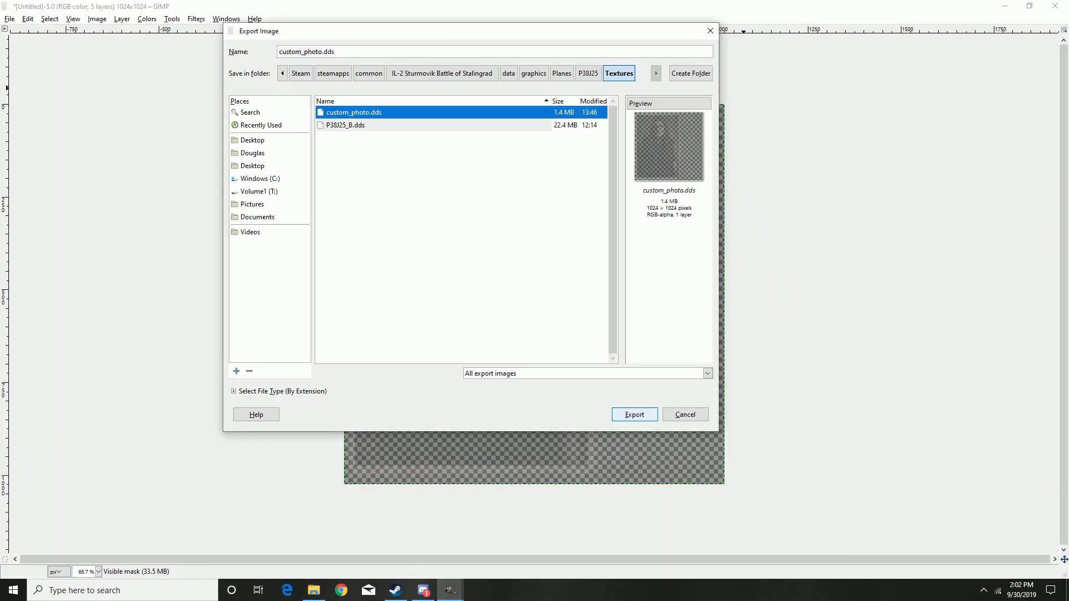
pyautogui.click(634, 414)
pyautogui.click(503, 280)
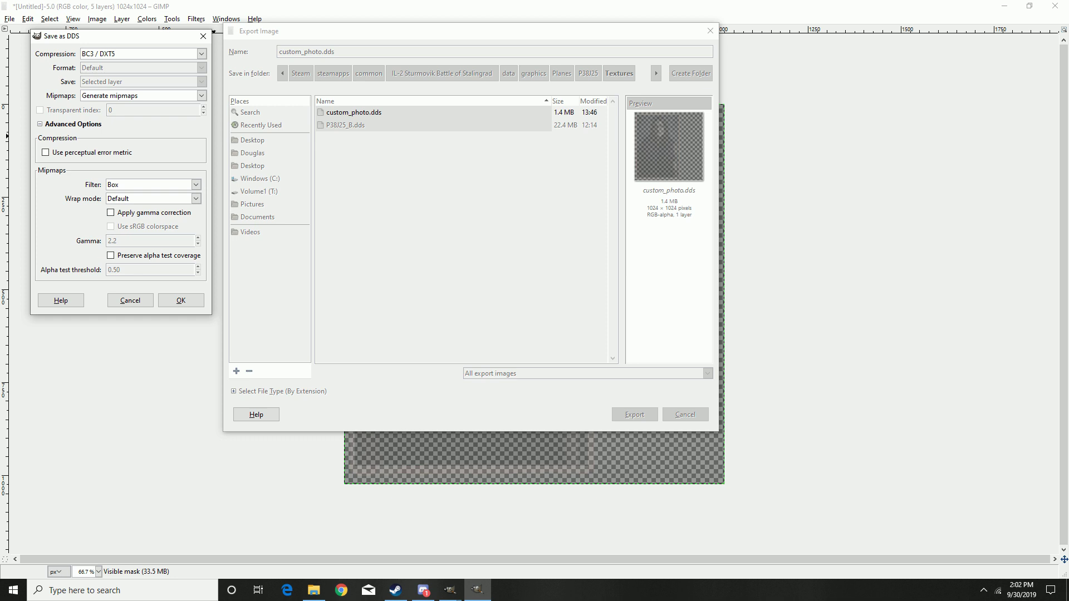
# - Set the DDS compression to BC3 / DXT5 and finish the export with generated mipmaps
pyautogui.click(201, 53)
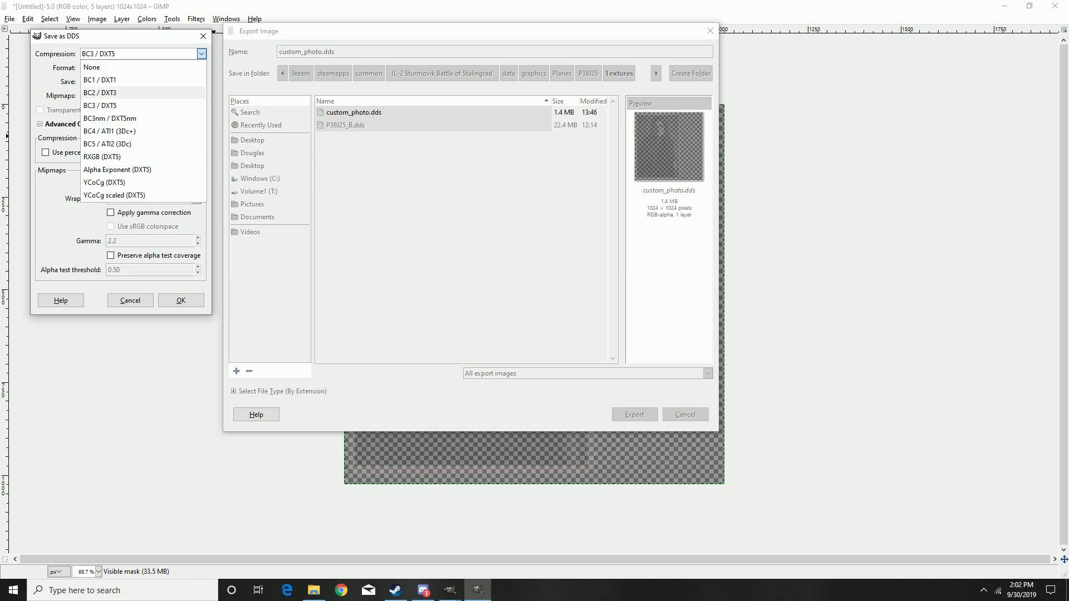
pyautogui.click(100, 105)
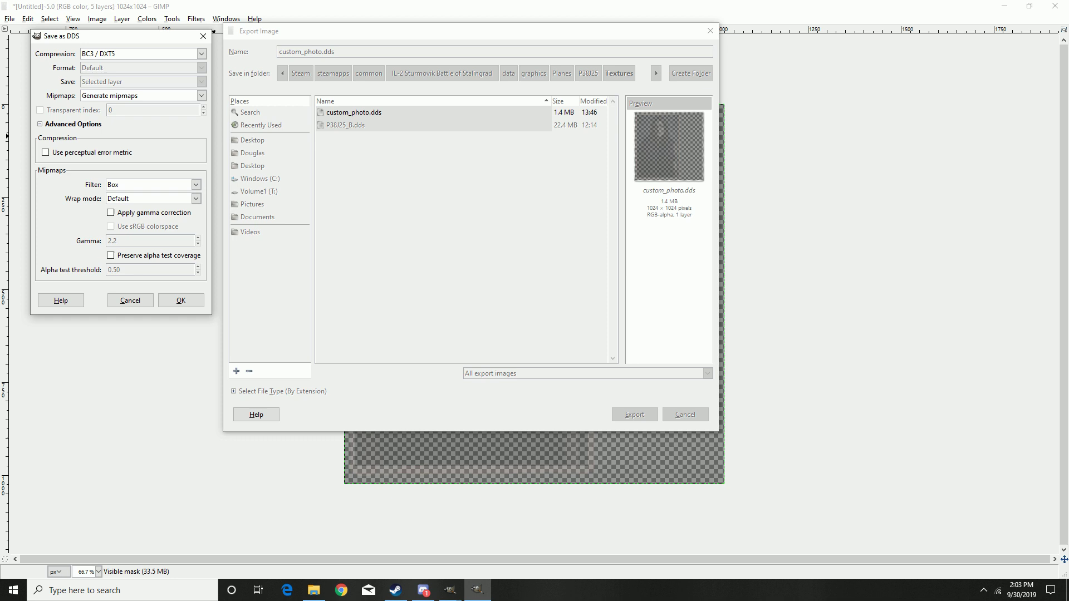
pyautogui.click(181, 300)
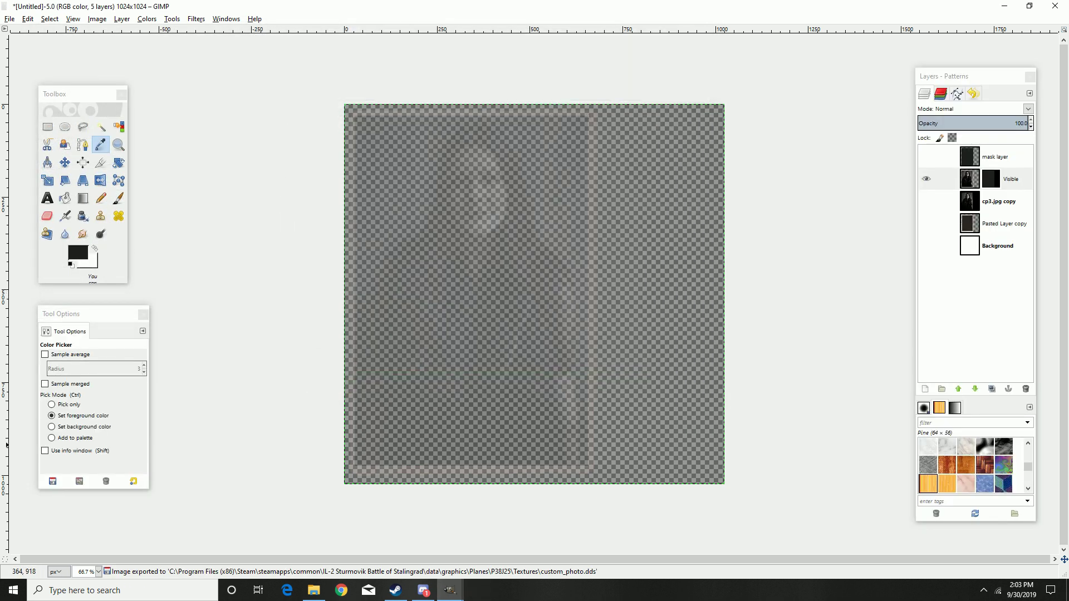
# - Switch to IL-2 Sturmovik and review the cockpit photo options in the plane settings, keeping Photo selected
pyautogui.moveTo(314, 590)
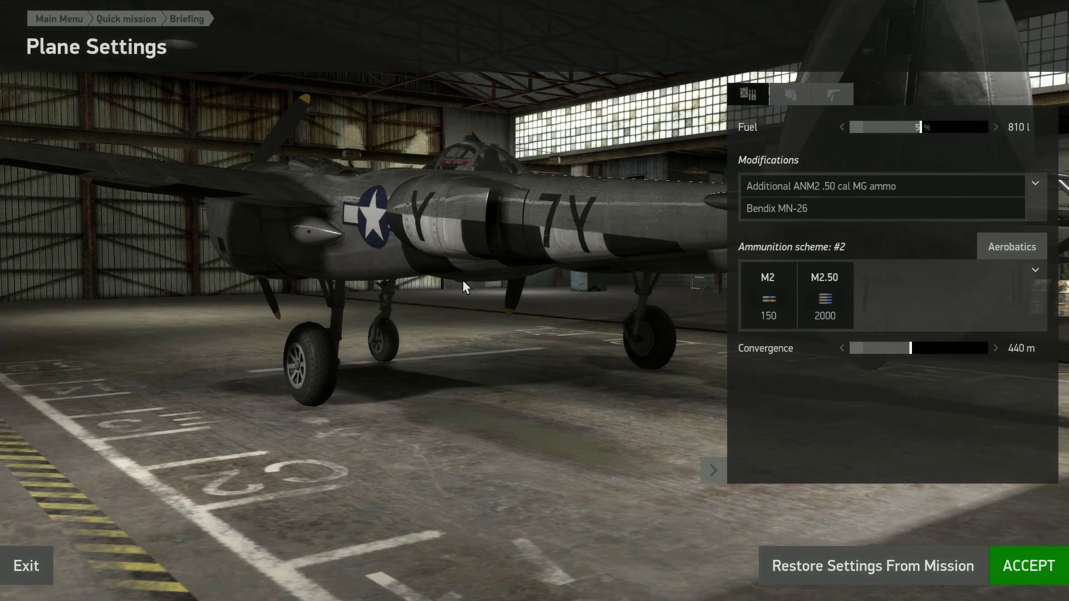
pyautogui.click(794, 99)
pyautogui.click(843, 93)
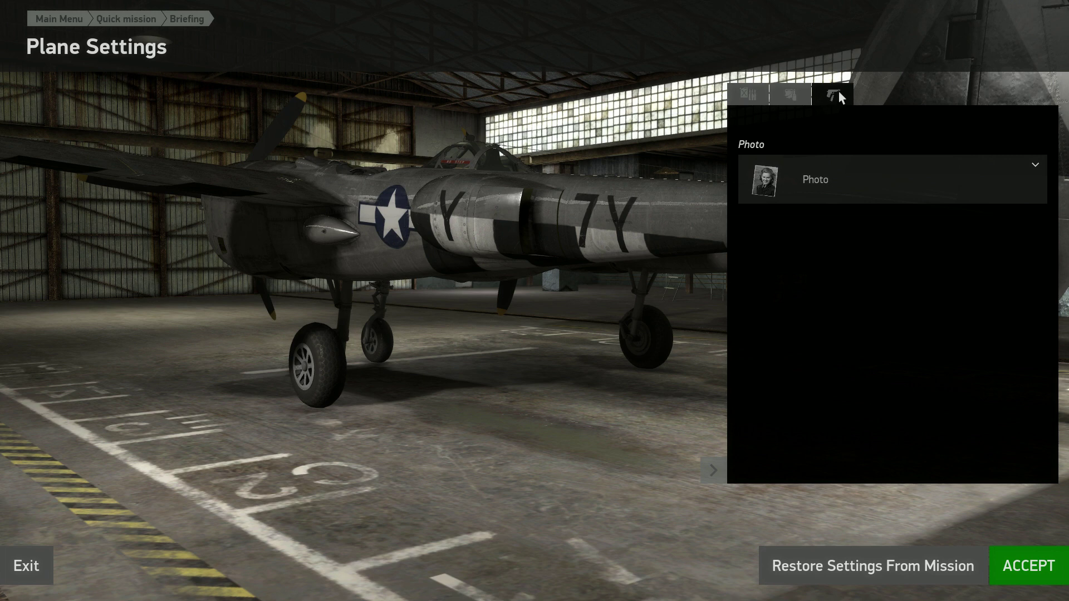
pyautogui.click(830, 179)
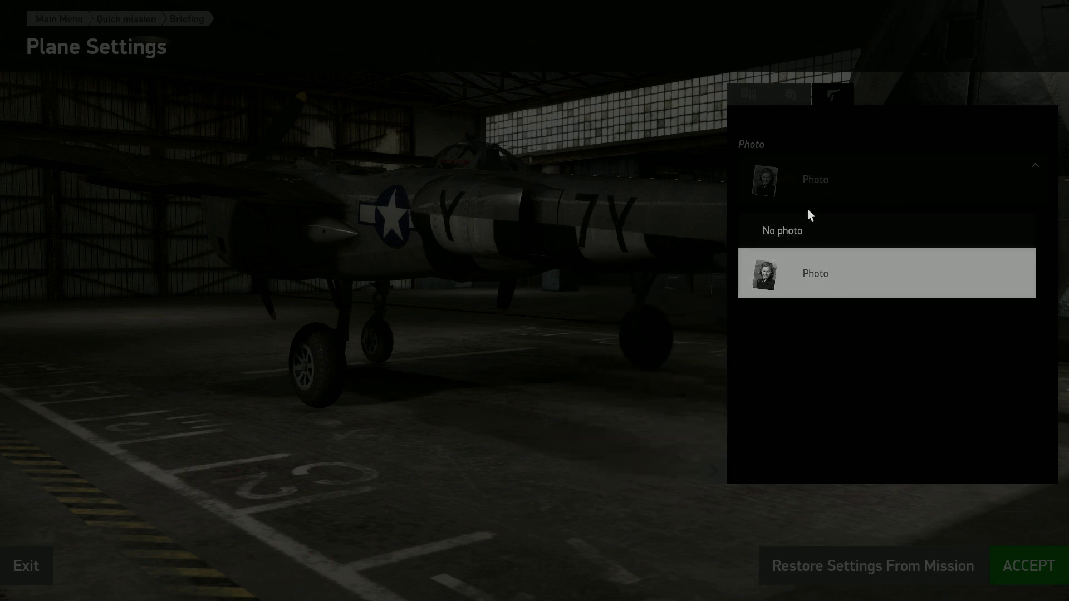
pyautogui.click(919, 195)
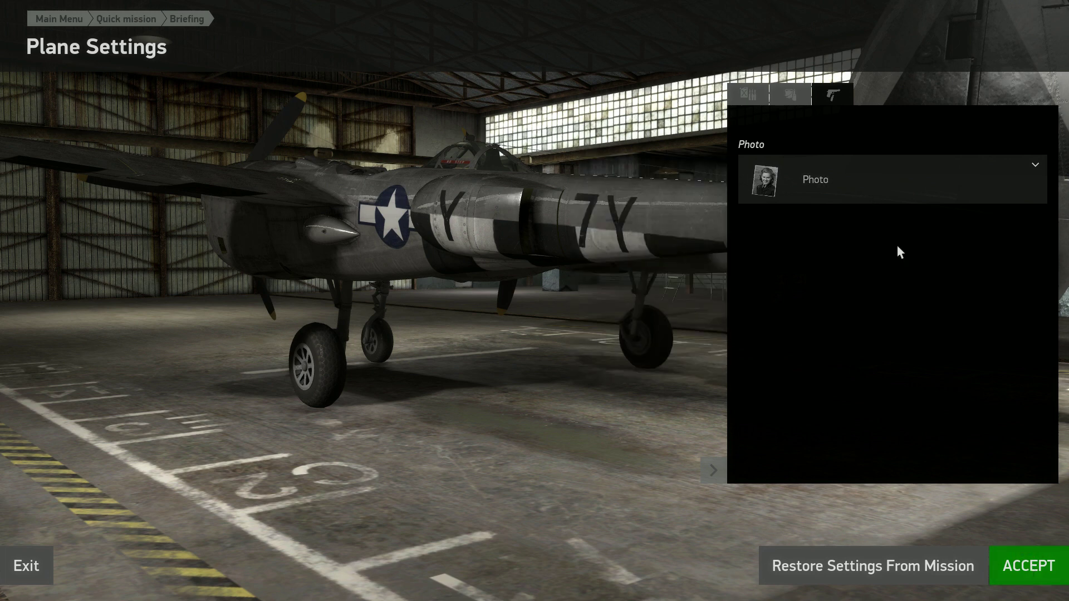
# - Accept the plane settings and view the custom photo in the P-38 cockpit in flight
pyautogui.moveTo(871, 198)
pyautogui.click(1027, 567)
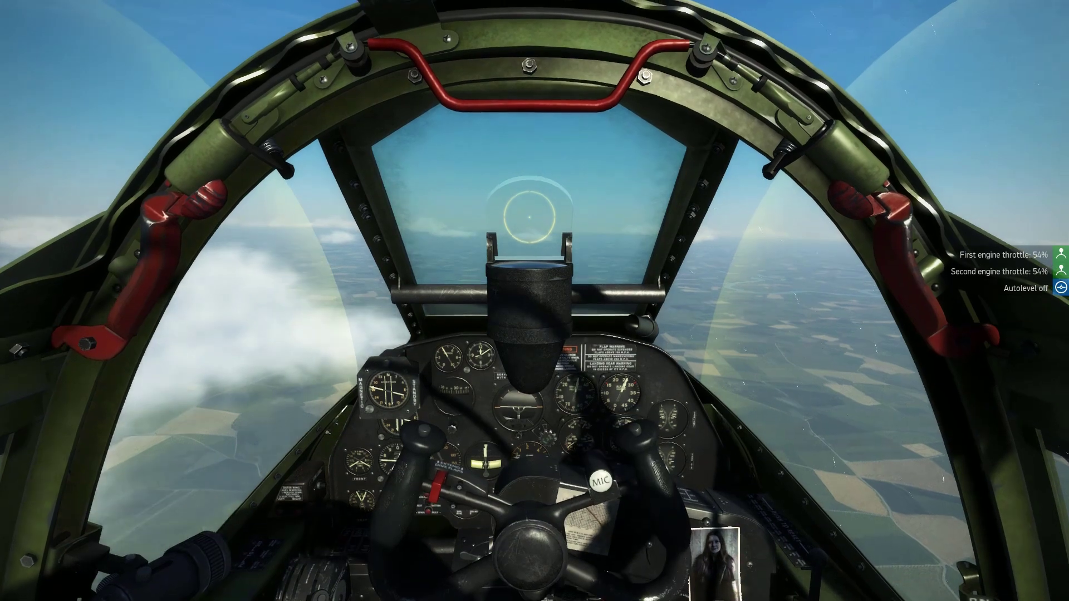
pyautogui.press('w')
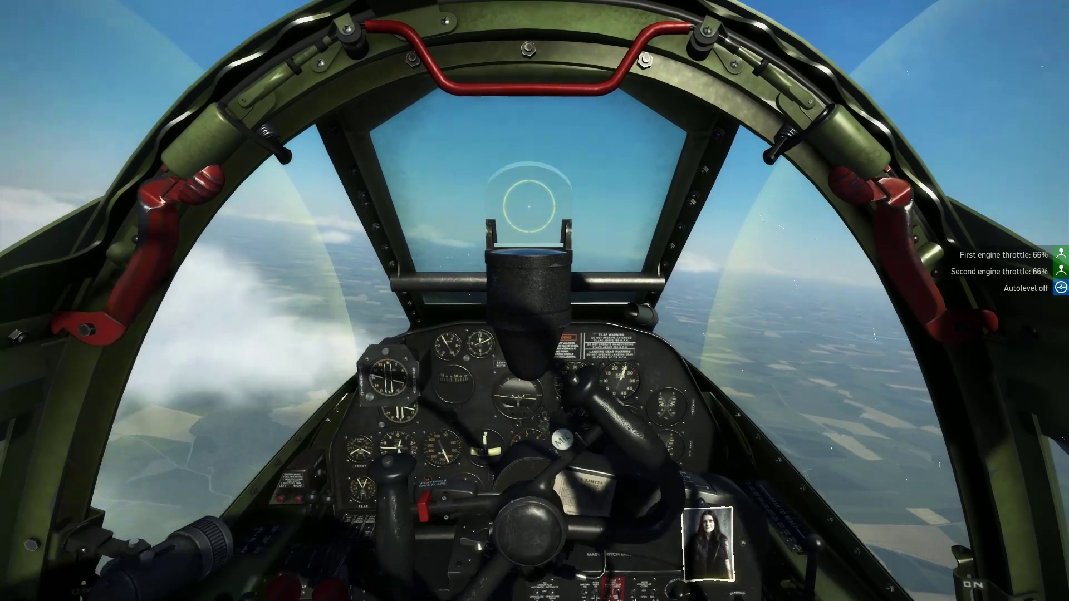